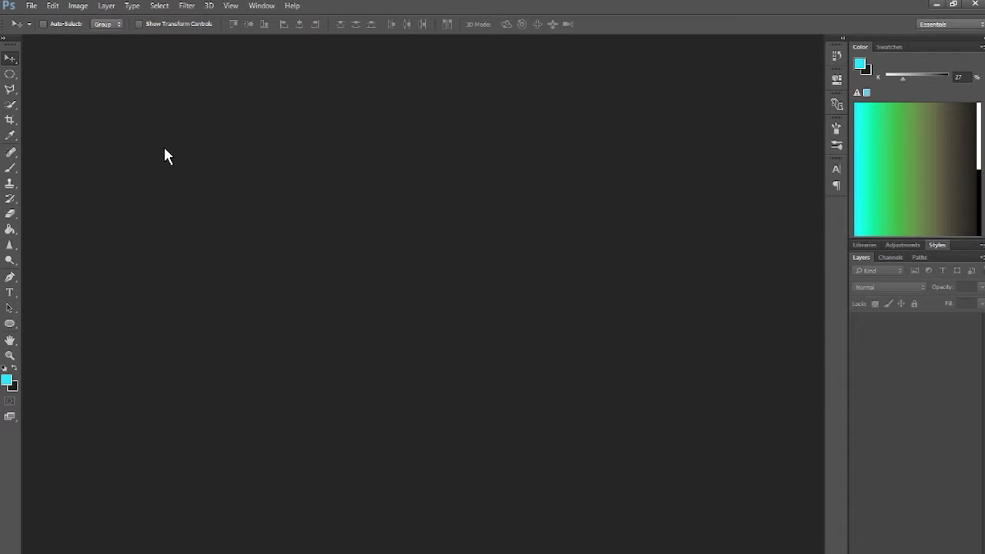
Step: Create a new 1280 × 720 pixel RGB document at 72 pixels/inch with a transparent background
{"action": "left_click", "coordinate": [32, 6]}
{"action": "left_click", "coordinate": [42, 19]}
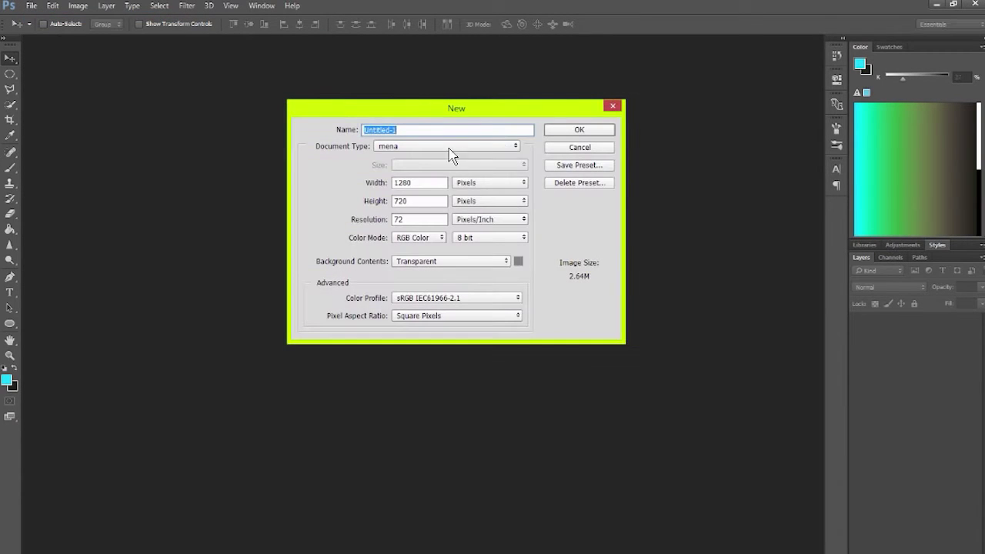
{"action": "double_click", "coordinate": [428, 185]}
{"action": "left_click", "coordinate": [443, 202]}
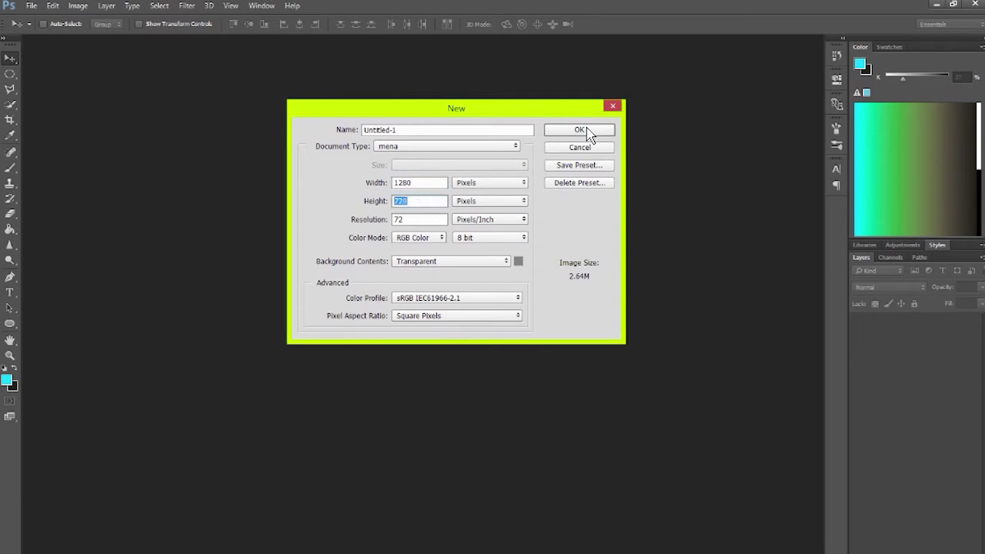
{"action": "left_click", "coordinate": [586, 129]}
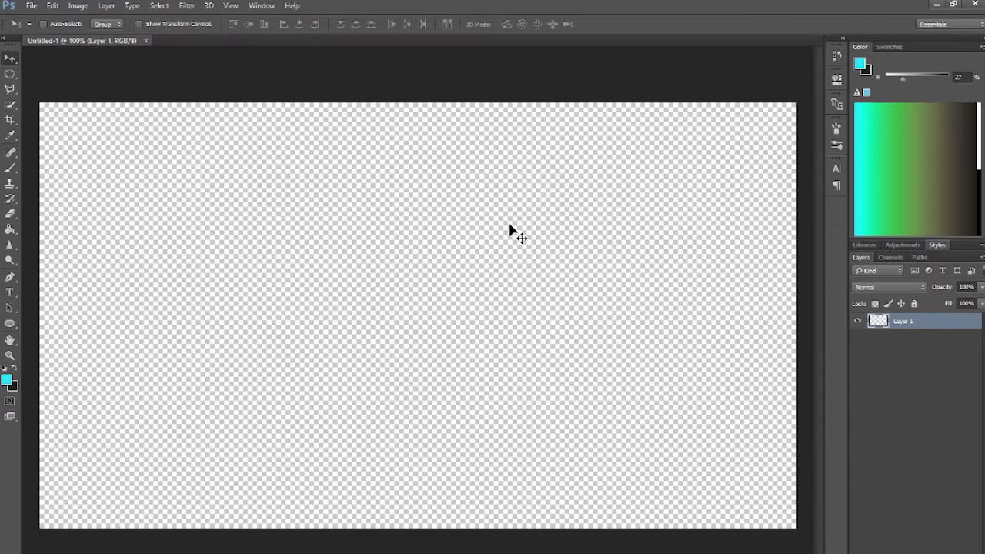
{"action": "left_click_drag", "start_coordinate": [11, 77], "coordinate": [61, 74]}
{"action": "left_click", "coordinate": [10, 57]}
{"action": "left_click_drag", "start_coordinate": [174, 162], "coordinate": [302, 229]}
{"action": "left_click", "coordinate": [32, 7]}
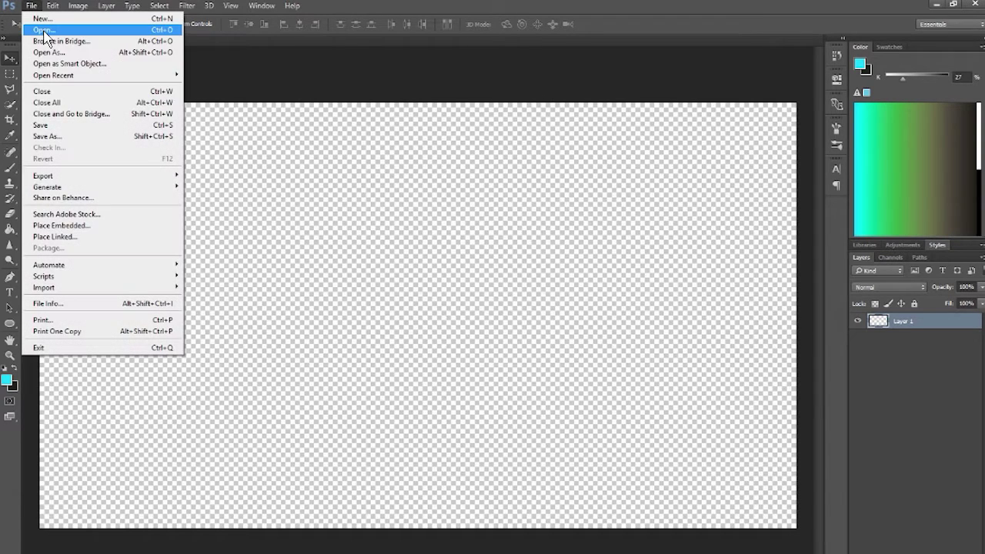
{"action": "left_click", "coordinate": [231, 70]}
{"action": "left_click", "coordinate": [7, 380]}
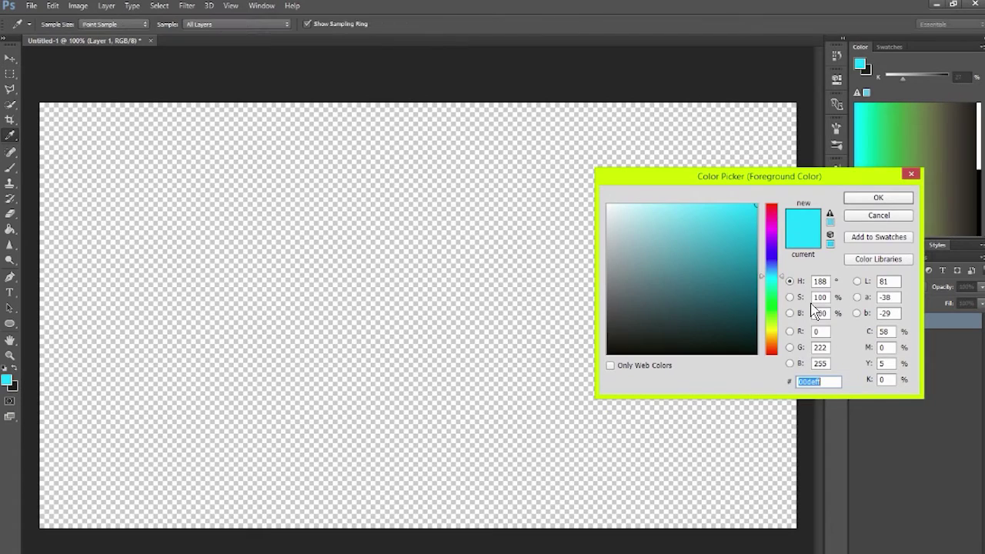
{"action": "left_click", "coordinate": [864, 199]}
Step: Open the images SIGNATURE THING FOR GFX.png and watermark new redone.png
{"action": "left_click", "coordinate": [31, 7]}
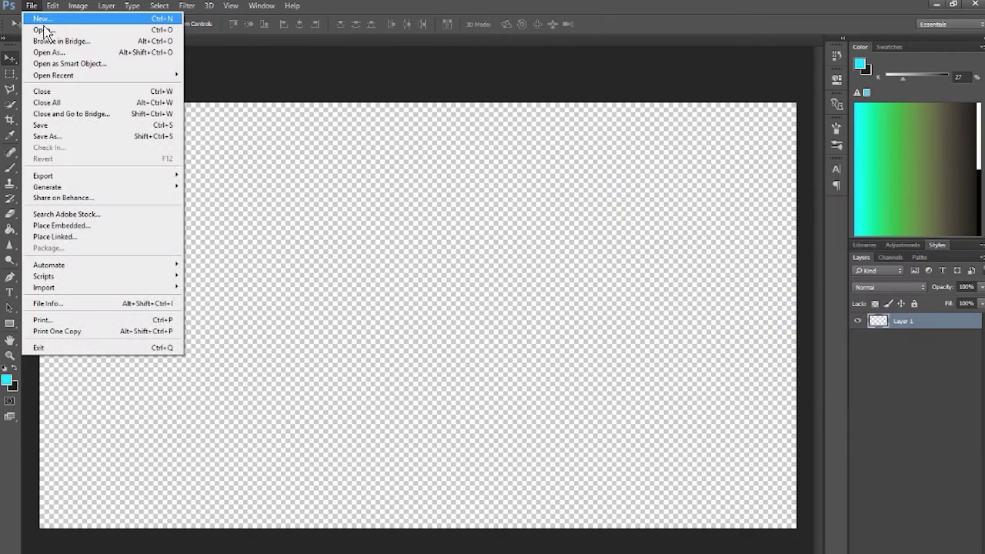
{"action": "left_click", "coordinate": [45, 31]}
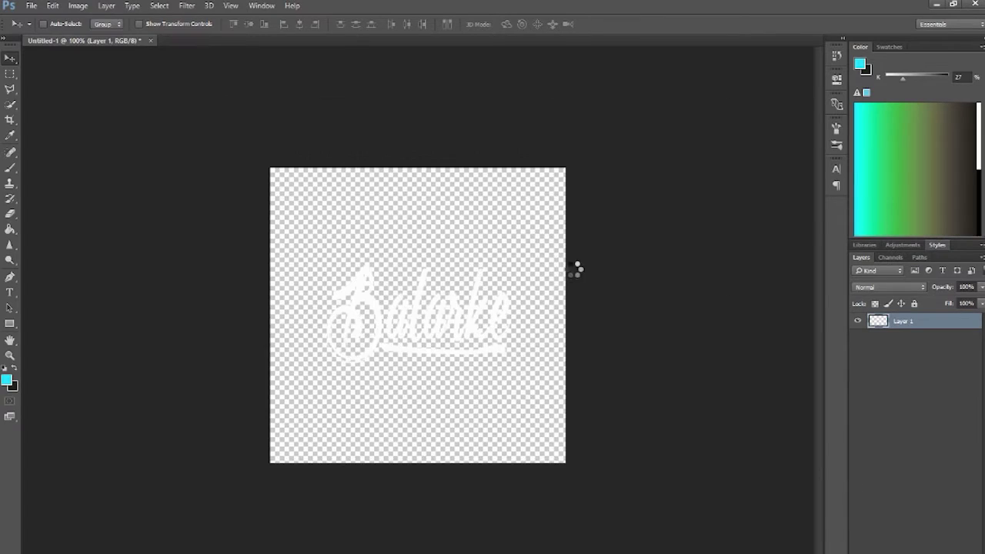
{"action": "left_click_drag", "start_coordinate": [483, 306], "coordinate": [456, 308]}
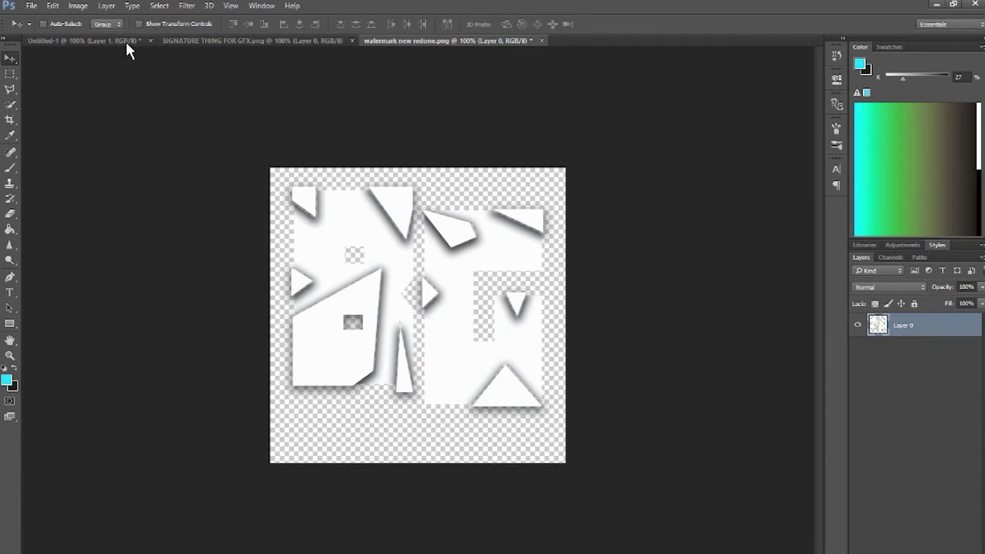
Step: In the Untitled-1 document, swap the foreground and background colours and cover the whole canvas with a near-black rectangle of about 1313 × 757 px
{"action": "left_click", "coordinate": [131, 40]}
{"action": "left_click", "coordinate": [16, 369]}
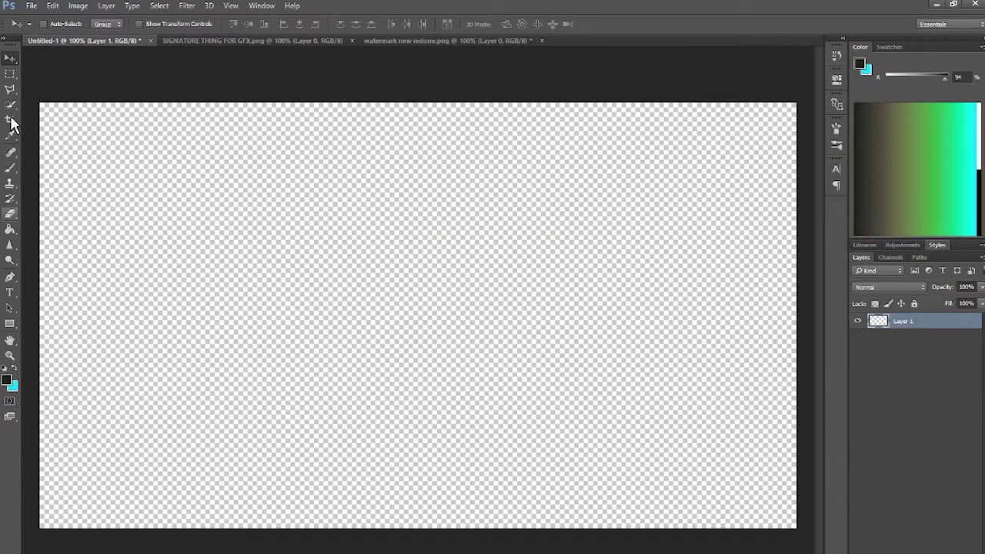
{"action": "left_click", "coordinate": [10, 323]}
{"action": "left_click_drag", "start_coordinate": [32, 94], "coordinate": [800, 539]}
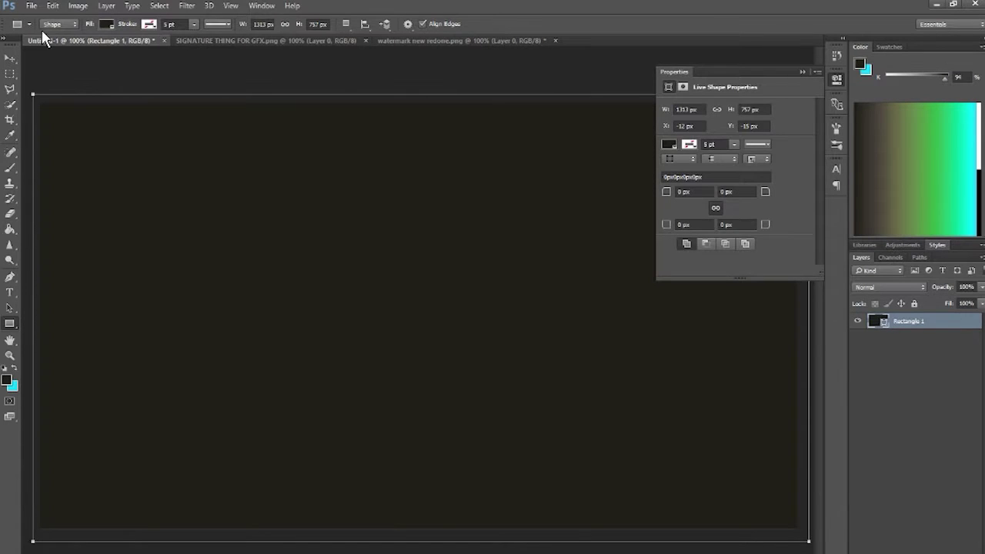
{"action": "left_click", "coordinate": [10, 58]}
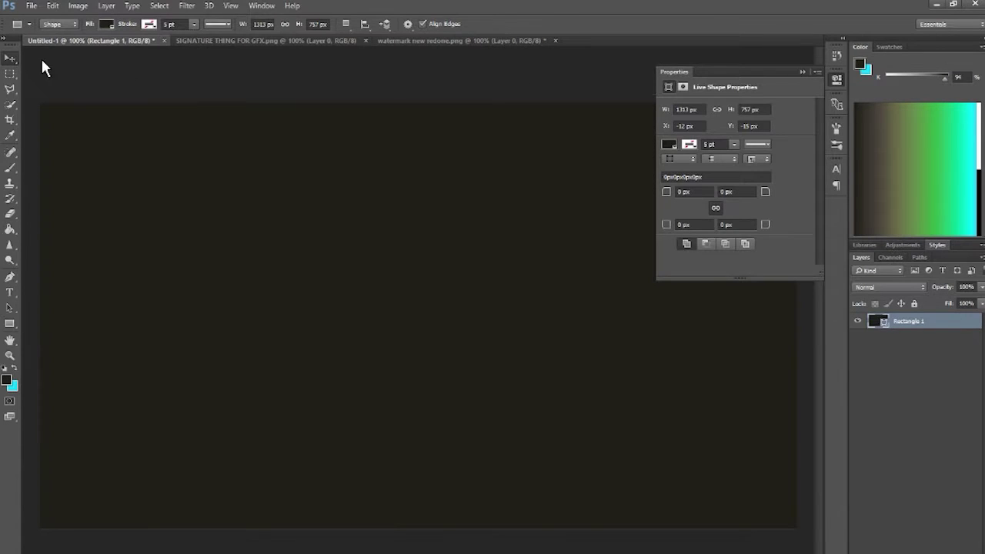
{"action": "left_click", "coordinate": [802, 72]}
Step: Bring the white signature from SIGNATURE THING FOR GFX.png into the Untitled-1 document, centred near the canvas's upper edge
{"action": "left_click", "coordinate": [298, 39]}
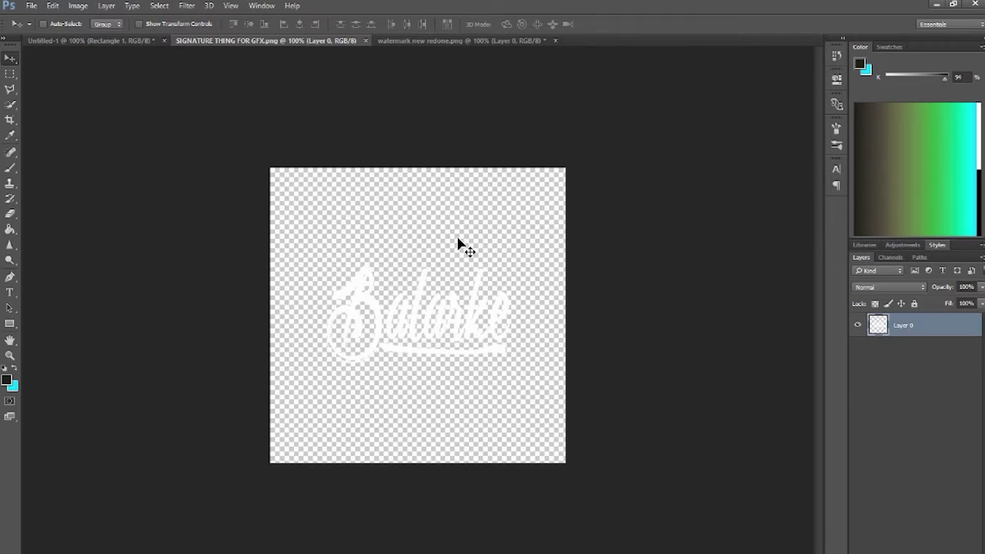
{"action": "left_click_drag", "start_coordinate": [146, 39], "coordinate": [471, 260]}
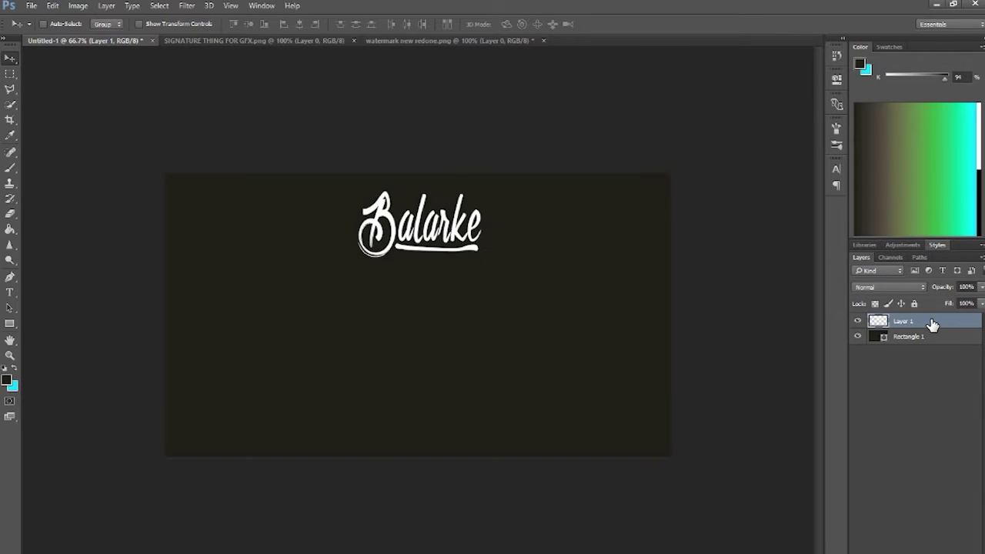
Step: Add a linear white-to-light-grey Gradient Overlay to the signature layer, keeping the existing custom gradient
{"action": "double_click", "coordinate": [932, 324]}
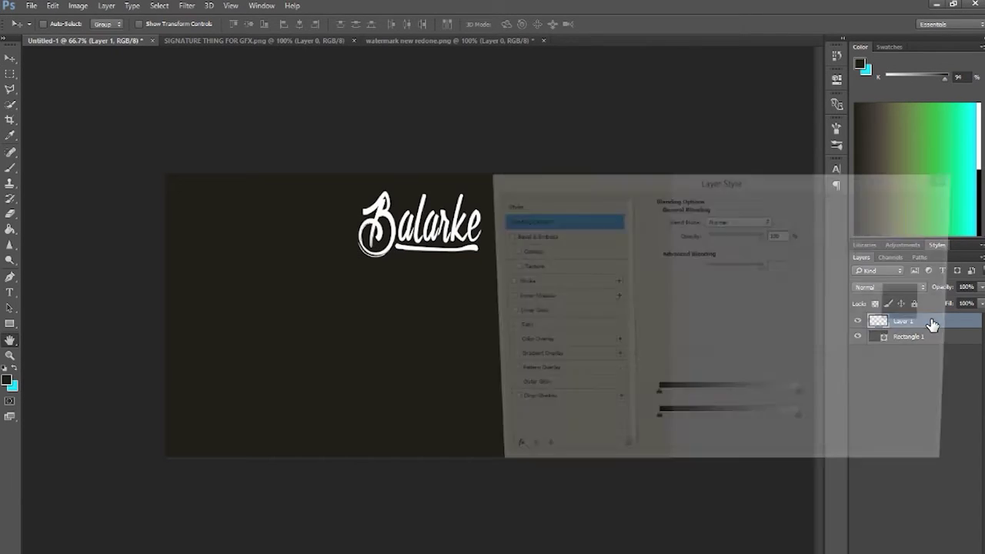
{"action": "left_click", "coordinate": [539, 359]}
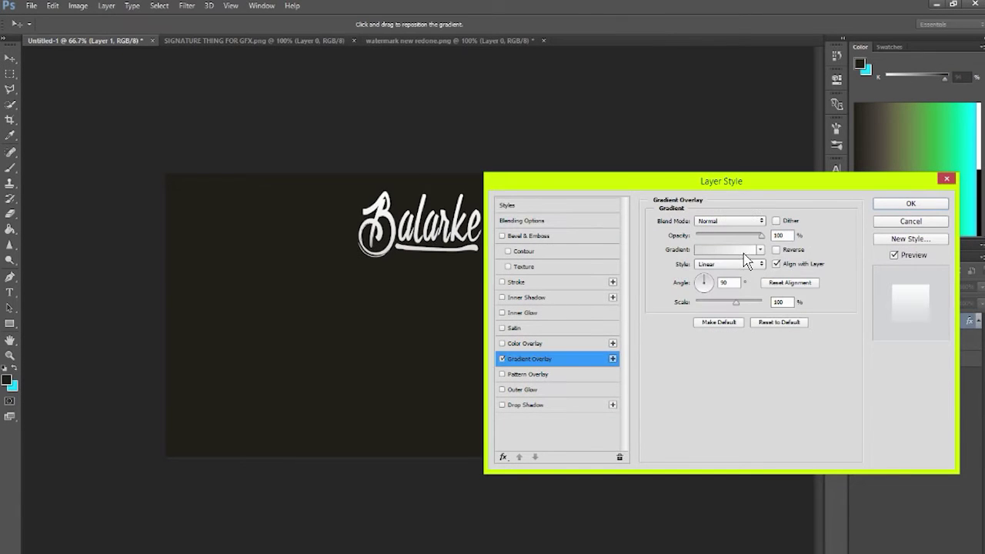
{"action": "left_click", "coordinate": [738, 250]}
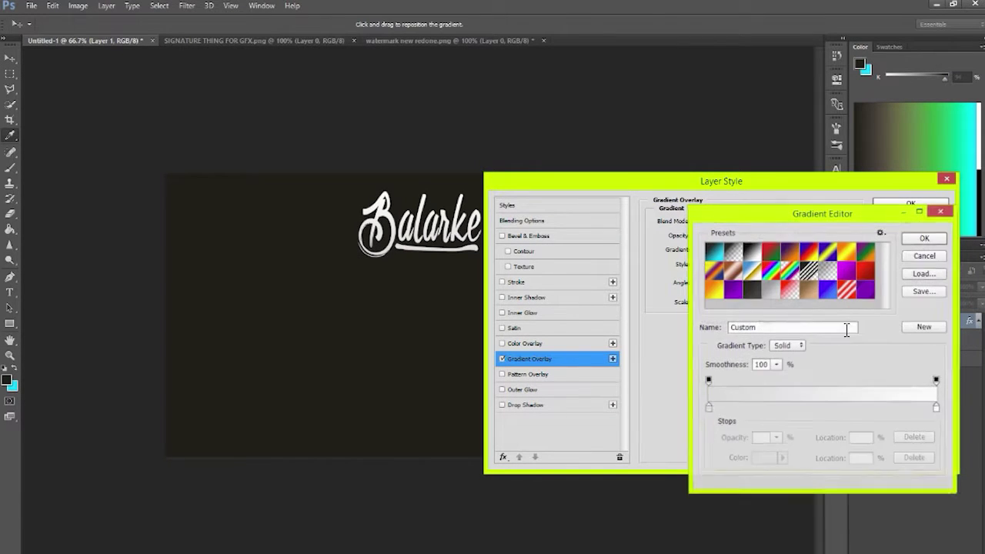
{"action": "left_click", "coordinate": [925, 240]}
Step: Add an Inner Glow to the signature with Overlay blend mode, 100% opacity and a reduced size
{"action": "left_click", "coordinate": [538, 313]}
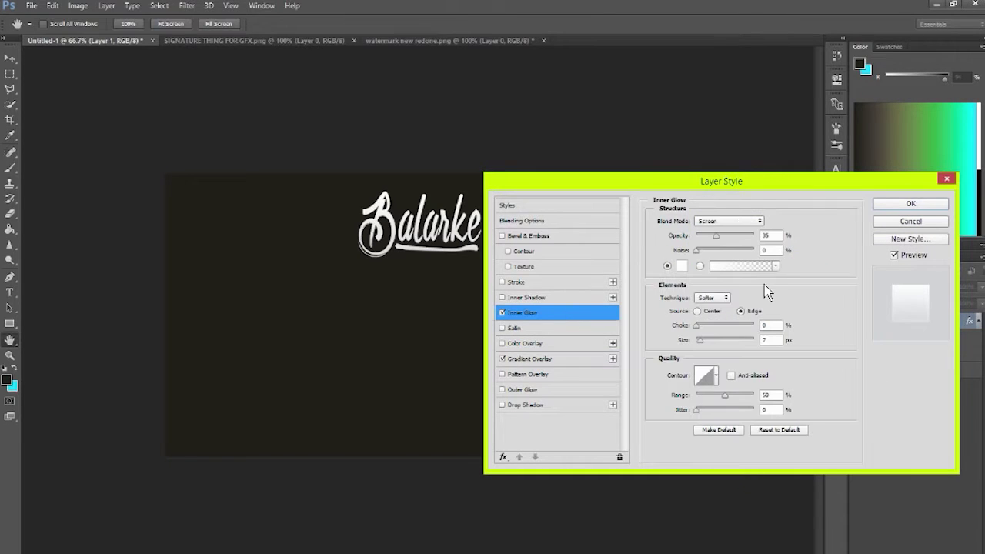
{"action": "left_click_drag", "start_coordinate": [735, 240], "coordinate": [769, 236]}
{"action": "left_click", "coordinate": [728, 221]}
{"action": "left_click", "coordinate": [731, 321]}
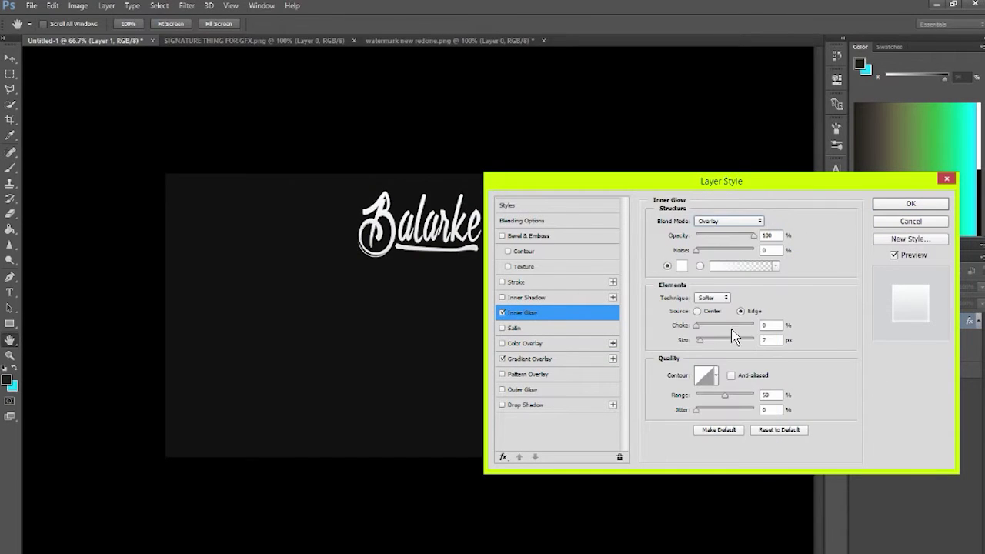
{"action": "left_click_drag", "start_coordinate": [700, 340], "coordinate": [697, 341]}
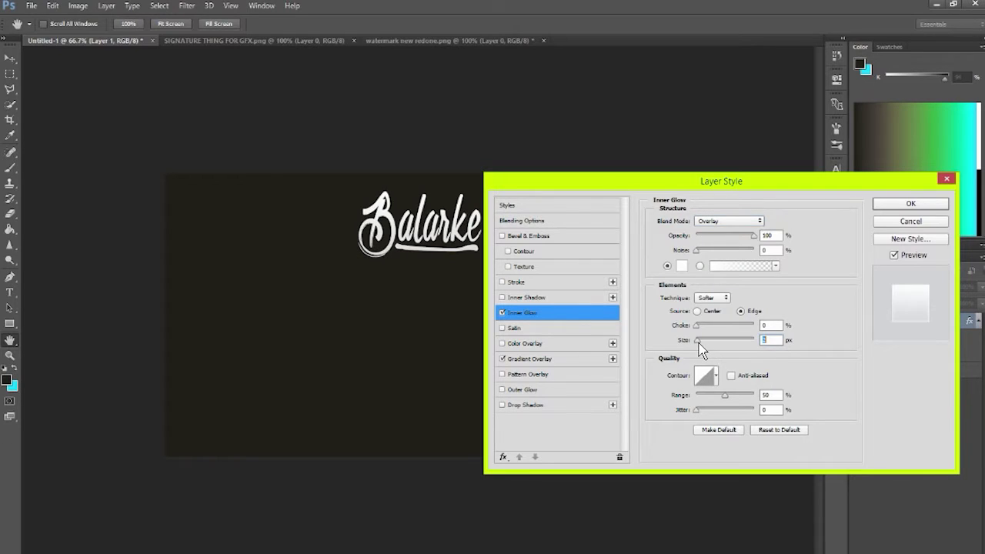
Step: Add a black Drop Shadow with 10% spread and reduced size plus a 4 px white outside Overlay Stroke, and apply the signature's styles
{"action": "left_click", "coordinate": [524, 405]}
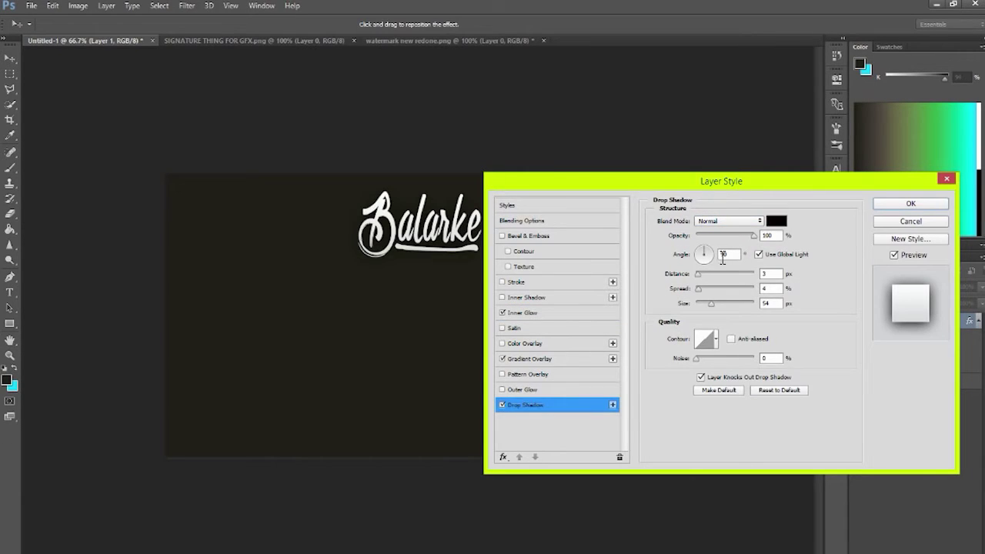
{"action": "mouse_move", "coordinate": [703, 304]}
{"action": "left_mouse_down"}
{"action": "mouse_move", "coordinate": [701, 289]}
{"action": "mouse_move", "coordinate": [707, 306]}
{"action": "left_mouse_up"}
{"action": "left_click", "coordinate": [502, 312]}
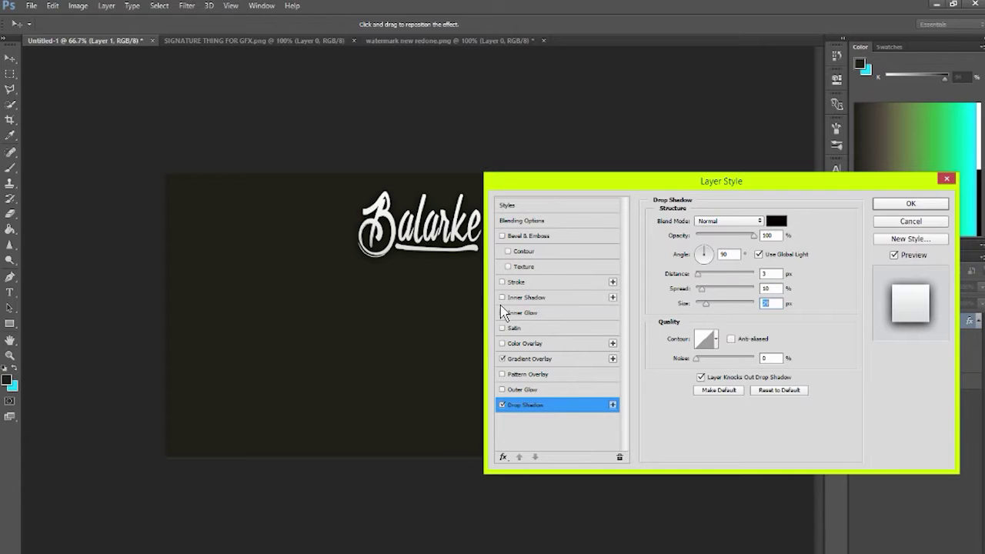
{"action": "left_click", "coordinate": [531, 282]}
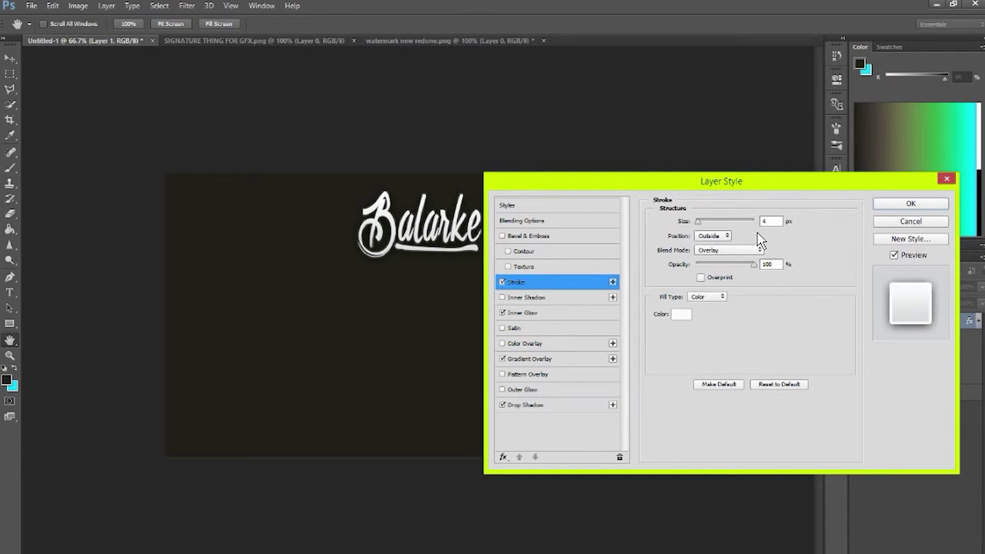
{"action": "left_click", "coordinate": [925, 206]}
Step: Examine the styled signature's edges and shadow up close and against the whole canvas
{"action": "key", "text": "ctrl+plus"}
{"action": "key", "text": "ctrl+plus"}
{"action": "scroll", "coordinate": [639, 227], "scroll_direction": "up", "scroll_amount": 5}
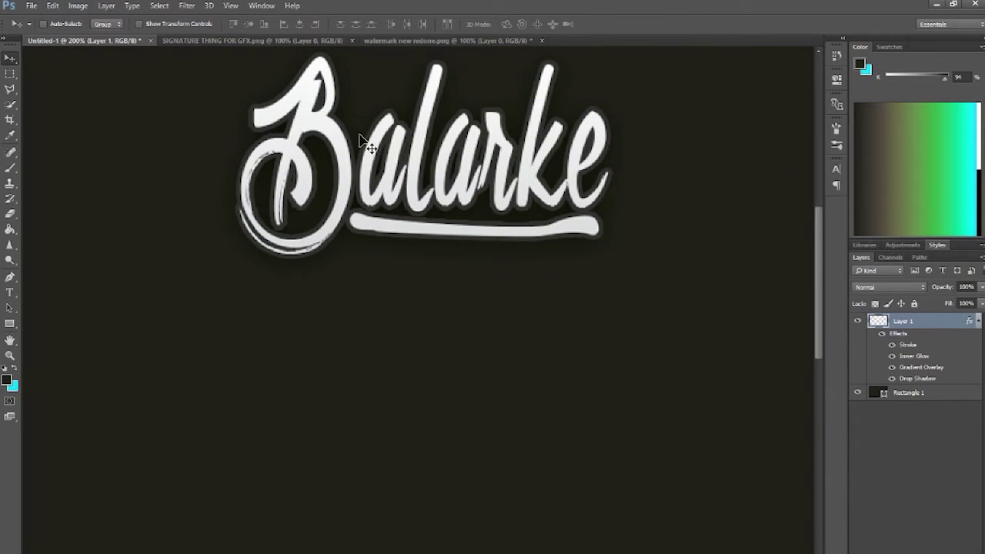
{"action": "key", "text": "ctrl+minus"}
{"action": "key", "text": "ctrl+minus"}
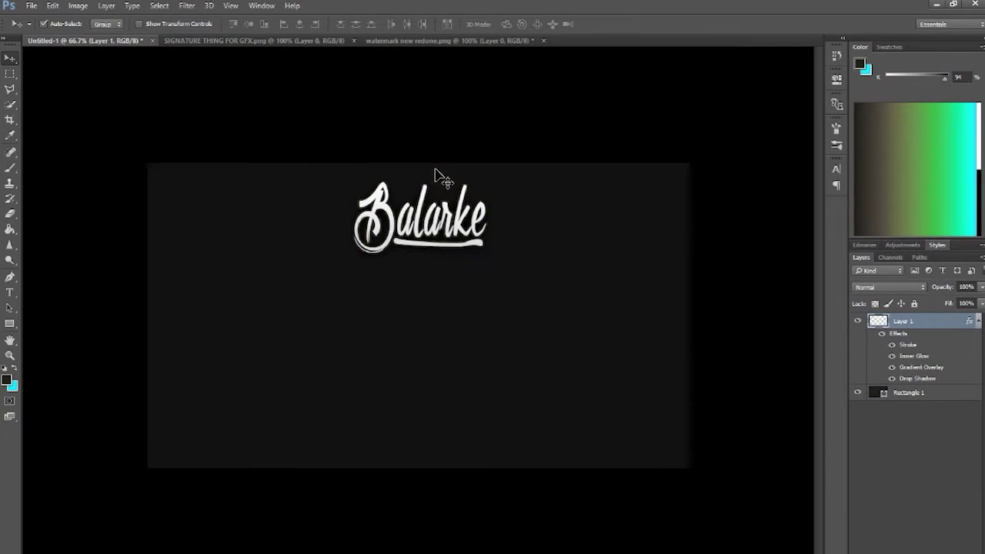
{"action": "key", "text": "ctrl"}
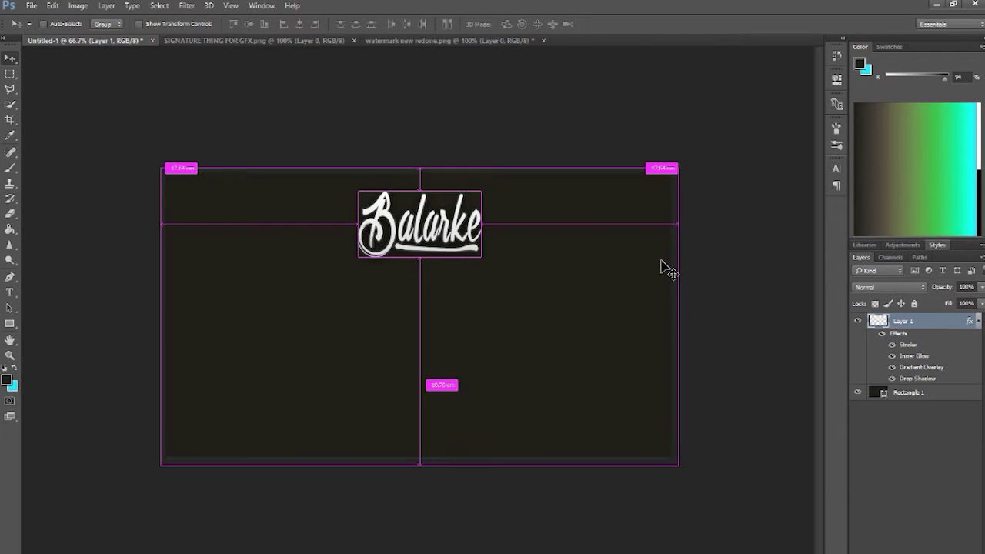
{"action": "key", "text": "ctrl"}
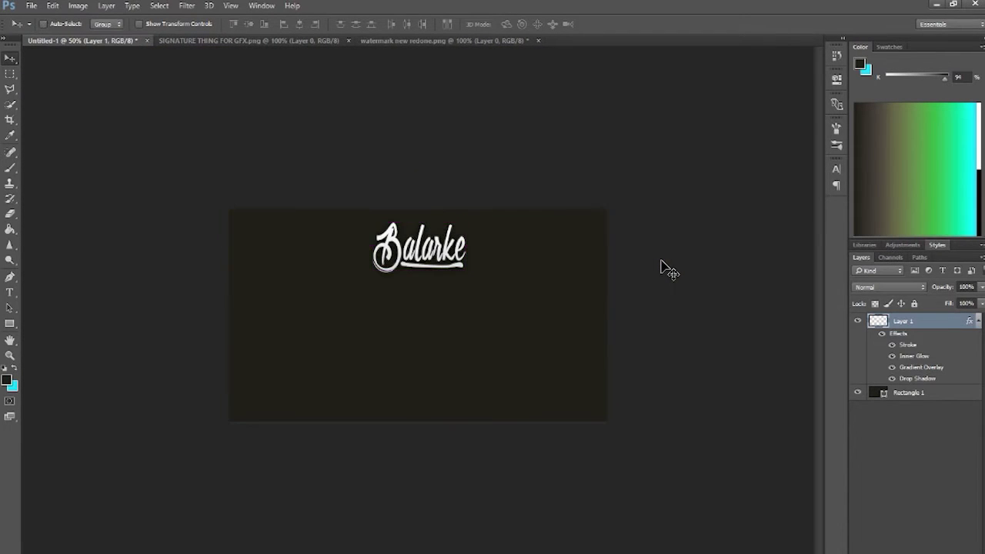
{"action": "key", "text": "ctrl+plus"}
{"action": "key", "text": "ctrl+plus"}
Step: Close the signature and watermark source images
{"action": "mouse_move", "coordinate": [567, 226]}
{"action": "left_mouse_down"}
{"action": "mouse_move", "coordinate": [335, 223]}
{"action": "mouse_move", "coordinate": [565, 226]}
{"action": "mouse_move", "coordinate": [560, 203]}
{"action": "mouse_move", "coordinate": [562, 222]}
{"action": "left_mouse_up"}
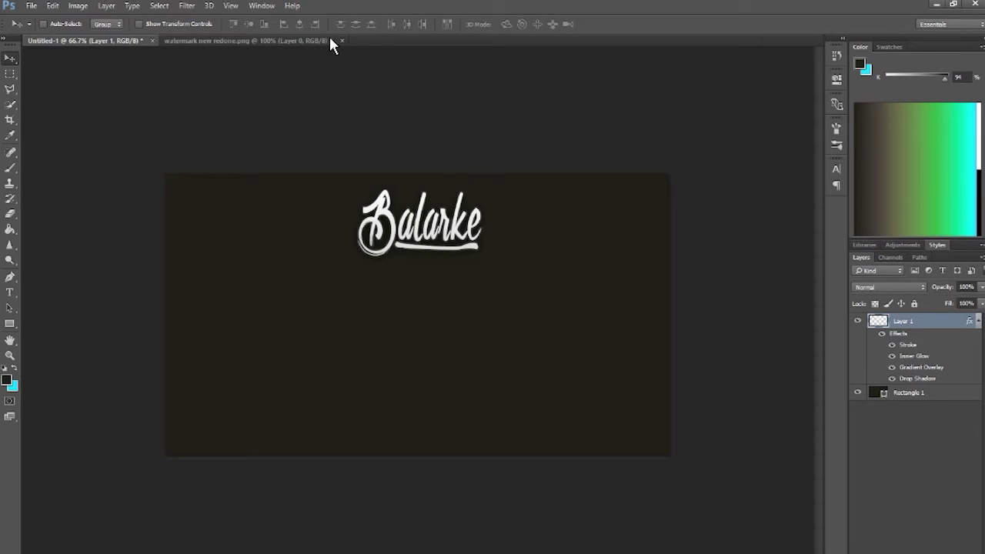
{"action": "left_click", "coordinate": [330, 40]}
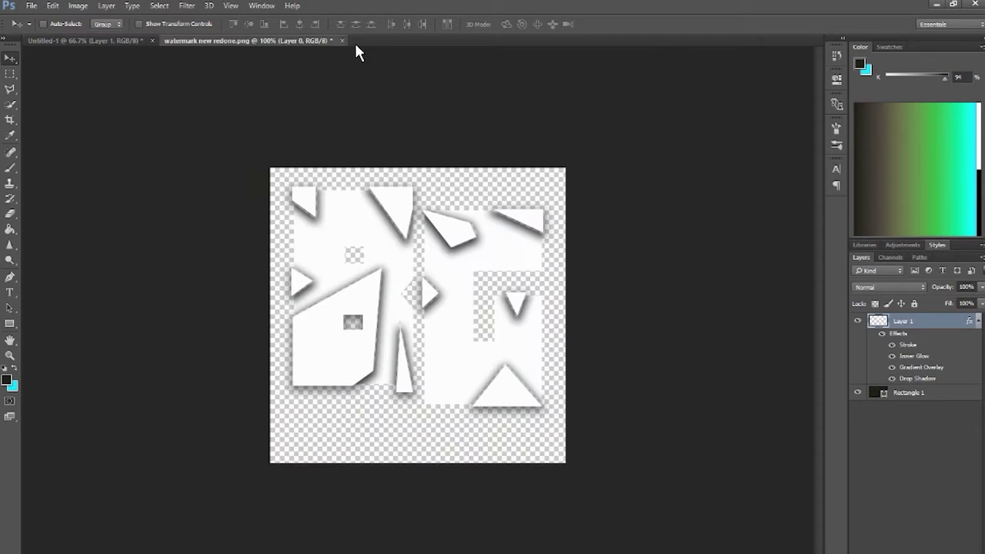
{"action": "left_click", "coordinate": [342, 40]}
{"action": "left_click", "coordinate": [501, 229]}
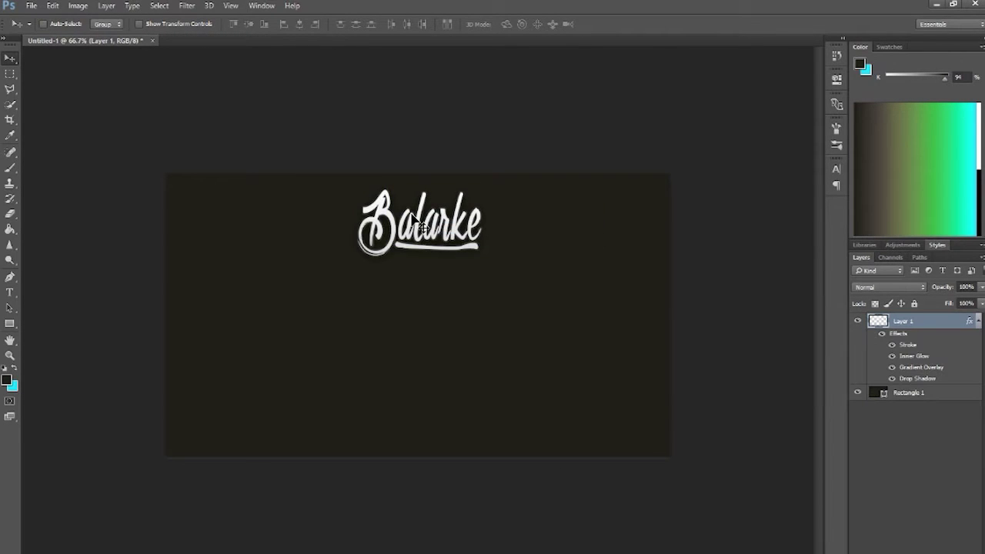
Step: Open new epic outro.psd and copy its Boxes [PREVIEW] layer into the Untitled-1 document, below the signature
{"action": "left_click", "coordinate": [34, 7]}
{"action": "left_click", "coordinate": [45, 31]}
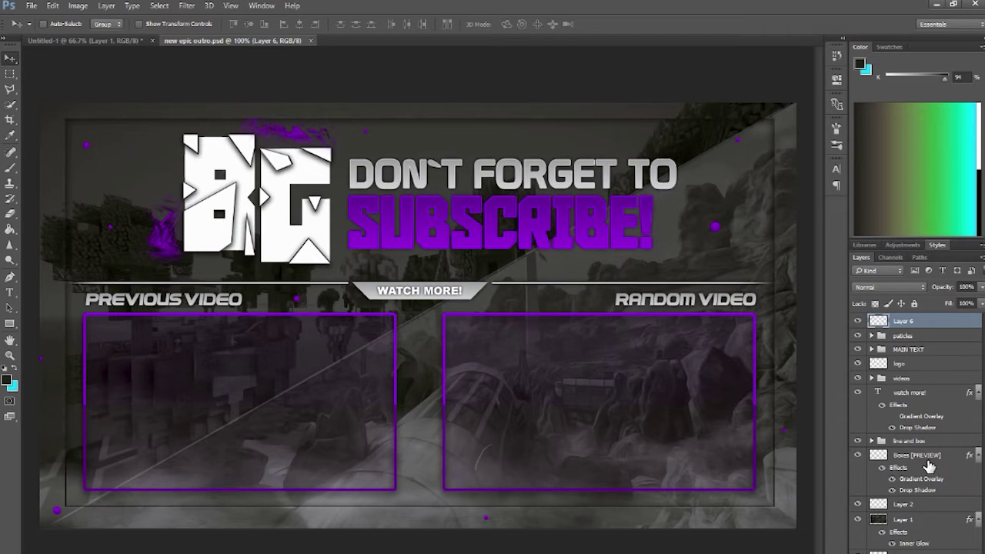
{"action": "left_click", "coordinate": [928, 468]}
{"action": "left_click_drag", "start_coordinate": [633, 403], "coordinate": [616, 340]}
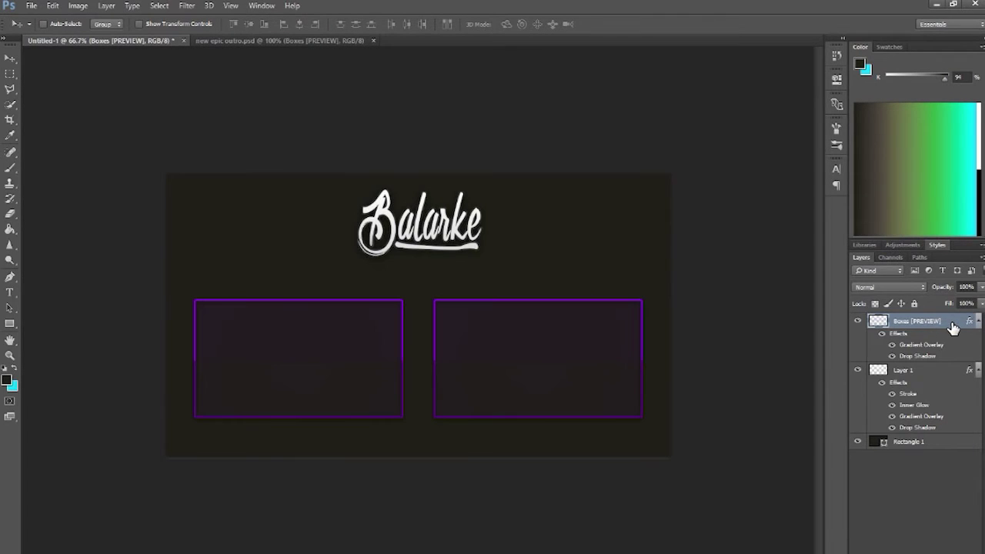
Step: Change the dark stop of the Boxes [PREVIEW] layer's Gradient Overlay to deep indigo #26007d
{"action": "double_click", "coordinate": [954, 327]}
{"action": "left_click", "coordinate": [542, 360]}
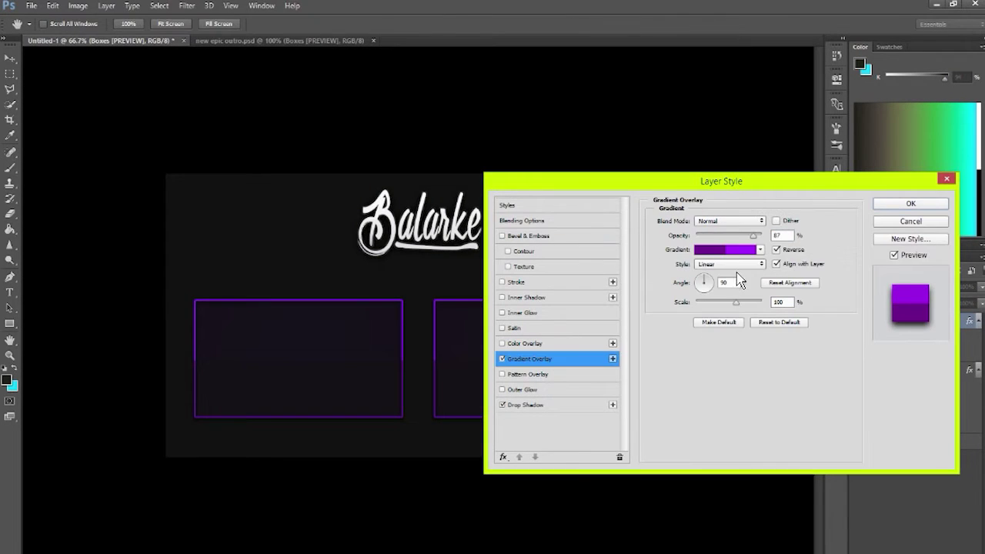
{"action": "left_click", "coordinate": [727, 250]}
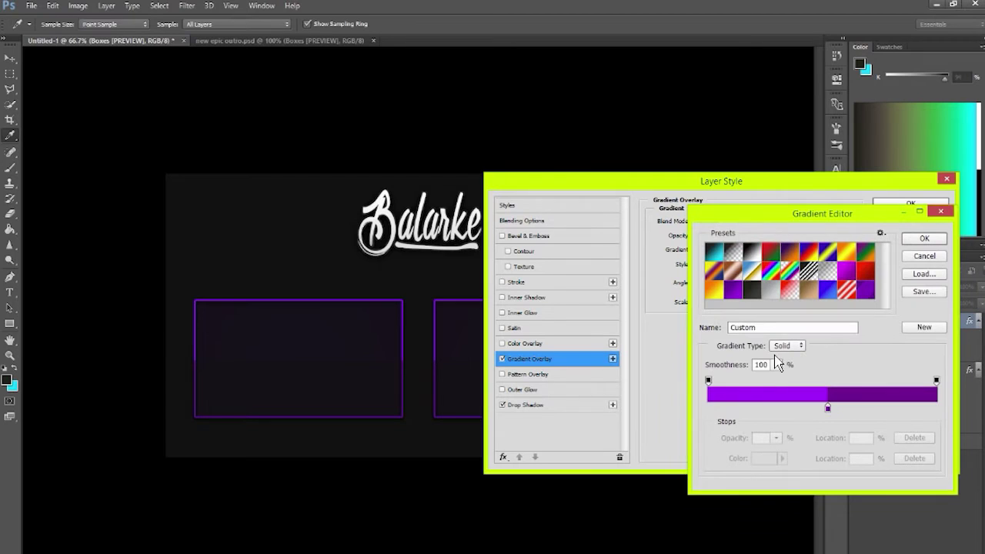
{"action": "left_click", "coordinate": [828, 408]}
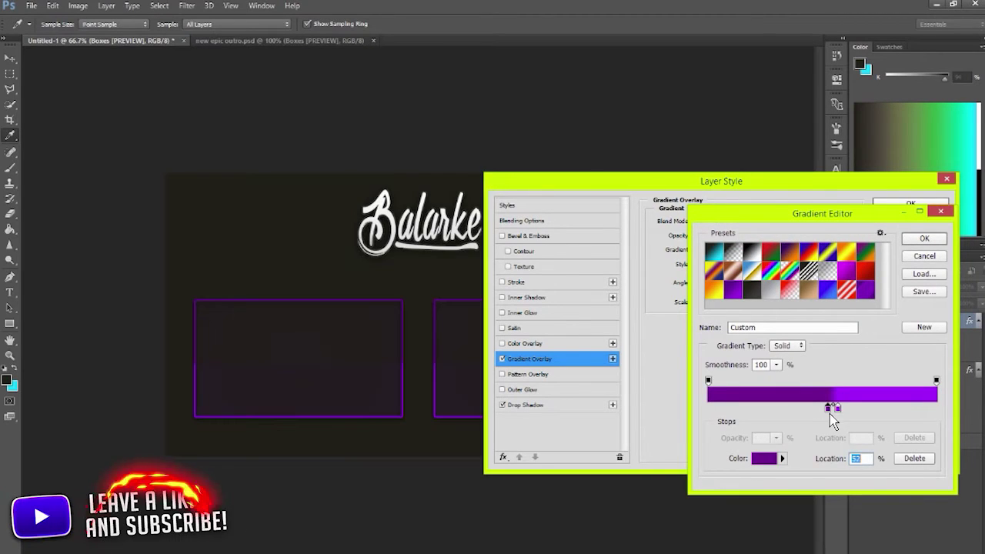
{"action": "double_click", "coordinate": [830, 409]}
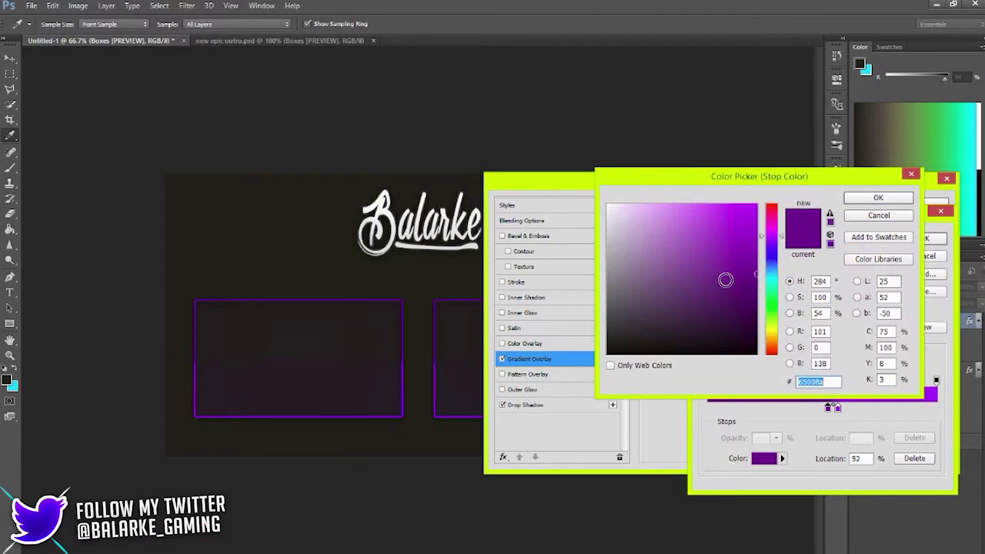
{"action": "type", "text": "2e0984"}
{"action": "left_click", "coordinate": [765, 282]}
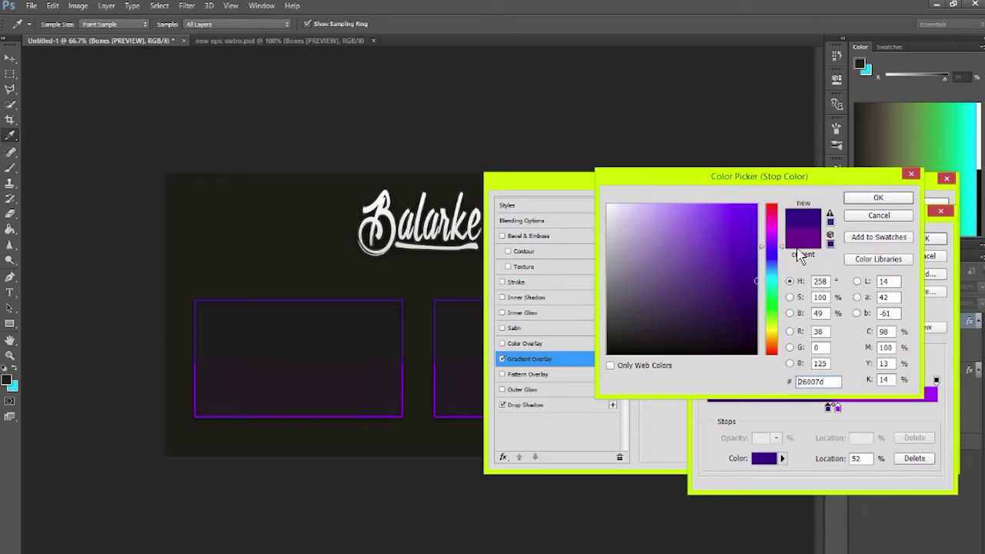
{"action": "left_click", "coordinate": [878, 197]}
Step: Recolour the gradient's bright stop to blue-violet, move it to location 51% just before the dark stop, and apply the layer style
{"action": "left_click", "coordinate": [839, 410]}
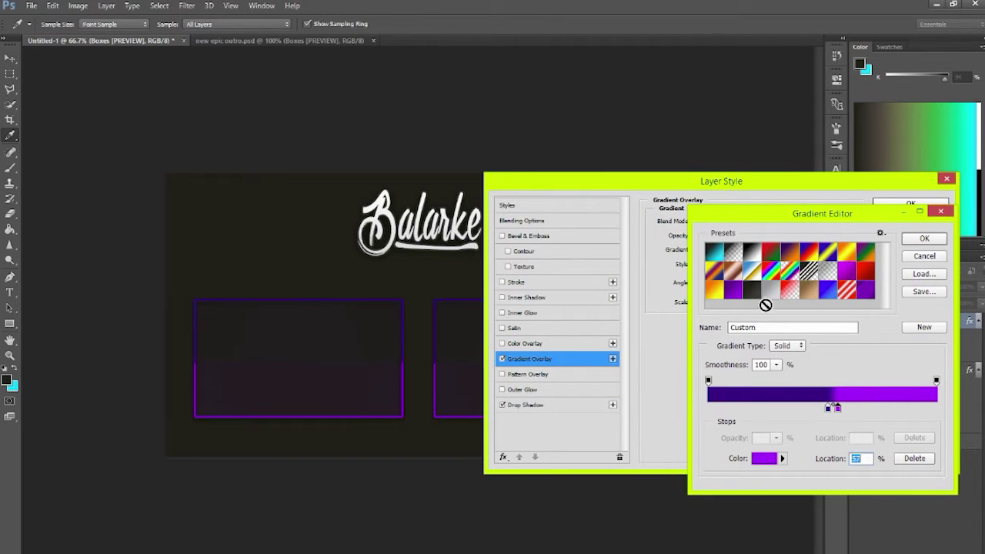
{"action": "double_click", "coordinate": [840, 409]}
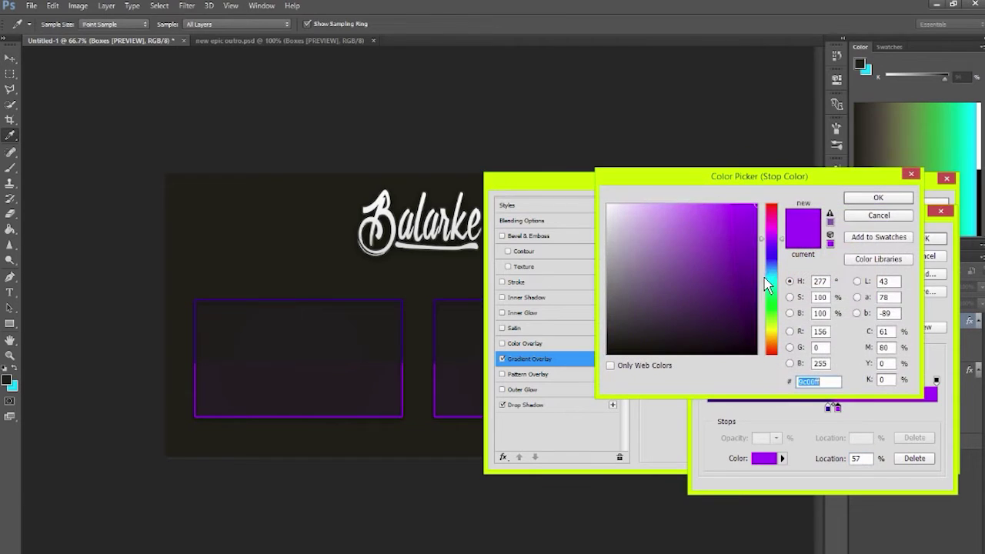
{"action": "left_click_drag", "start_coordinate": [774, 257], "coordinate": [774, 246]}
{"action": "left_click", "coordinate": [865, 200]}
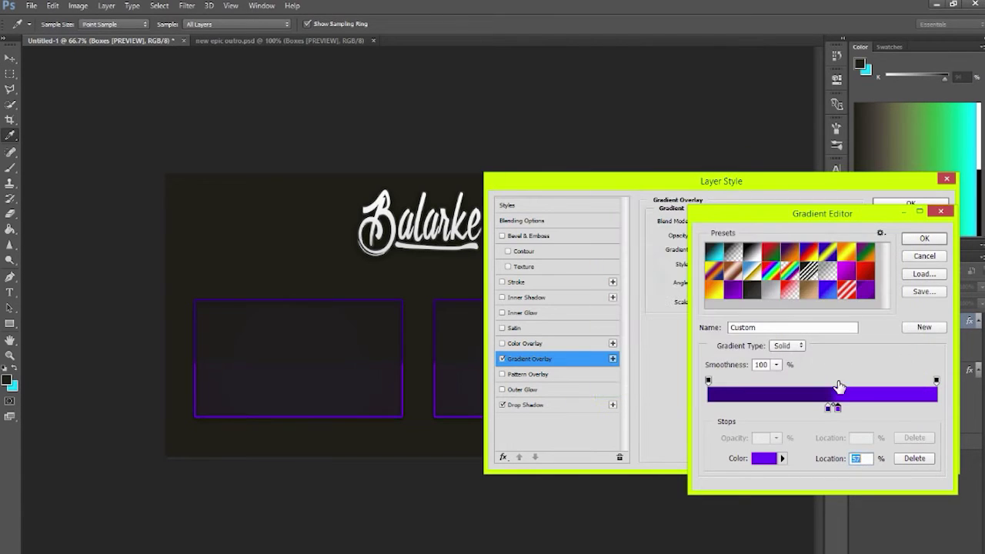
{"action": "left_click_drag", "start_coordinate": [838, 412], "coordinate": [834, 414]}
{"action": "left_click_drag", "start_coordinate": [829, 412], "coordinate": [826, 410]}
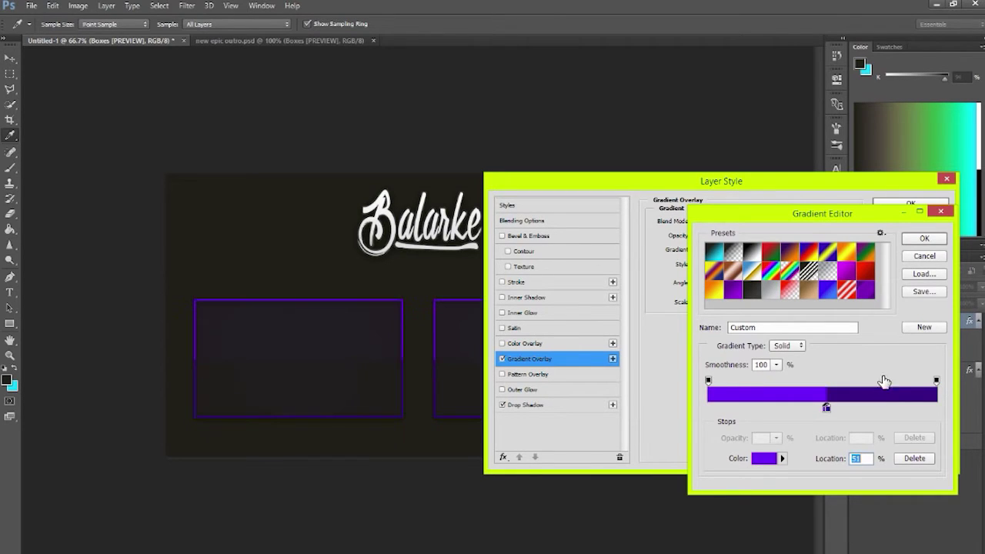
{"action": "left_click", "coordinate": [923, 239]}
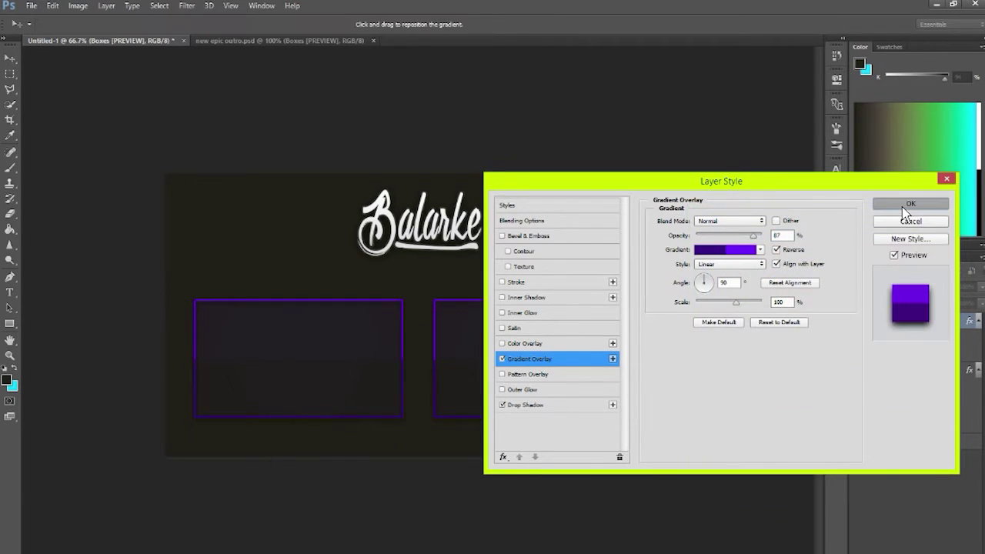
{"action": "left_click", "coordinate": [910, 203]}
Step: Check the recoloured boxes up close and with the Rectangle 1 background hidden and shown, and close new epic outro.psd
{"action": "key", "text": "ctrl+plus"}
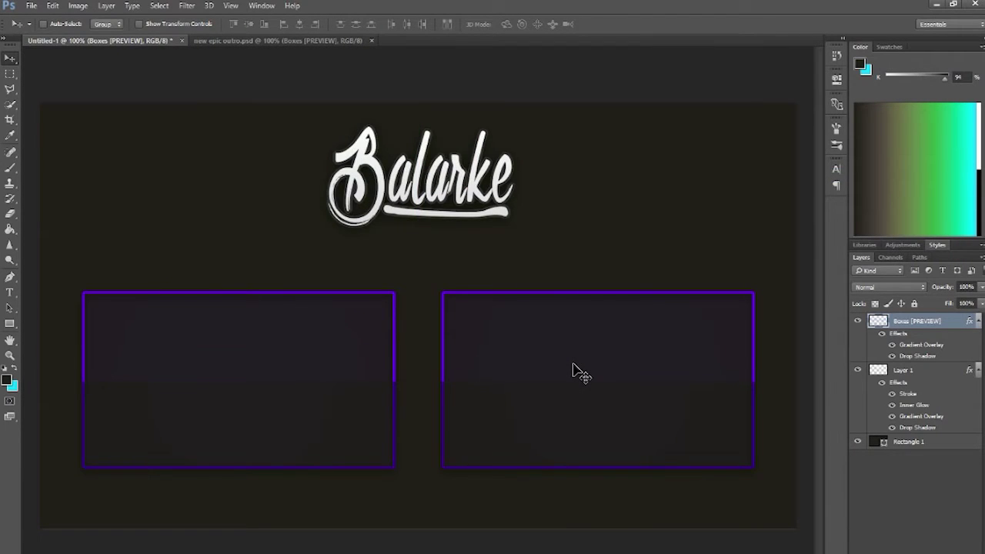
{"action": "key", "text": "ctrl+minus"}
{"action": "left_click", "coordinate": [858, 442]}
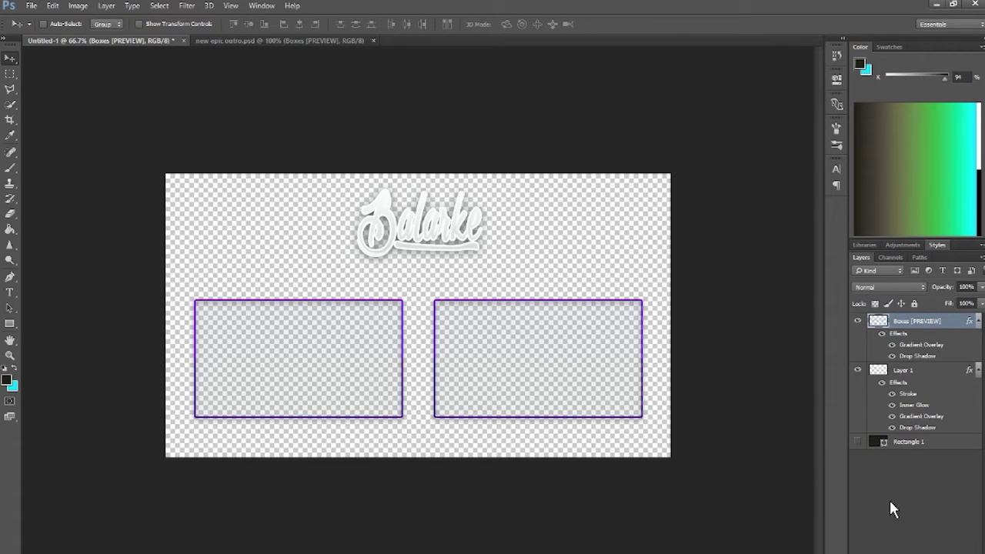
{"action": "left_click", "coordinate": [858, 442]}
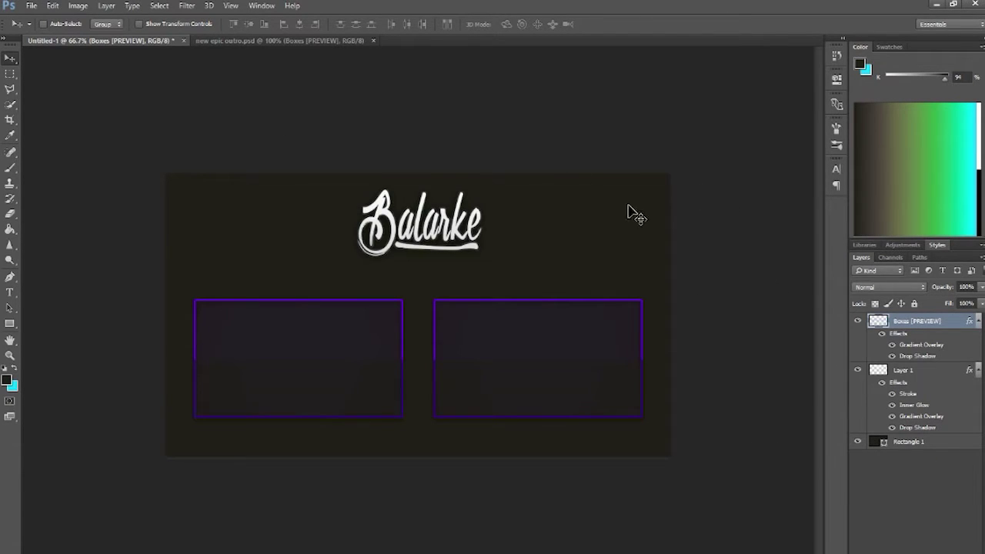
{"action": "left_click", "coordinate": [373, 40]}
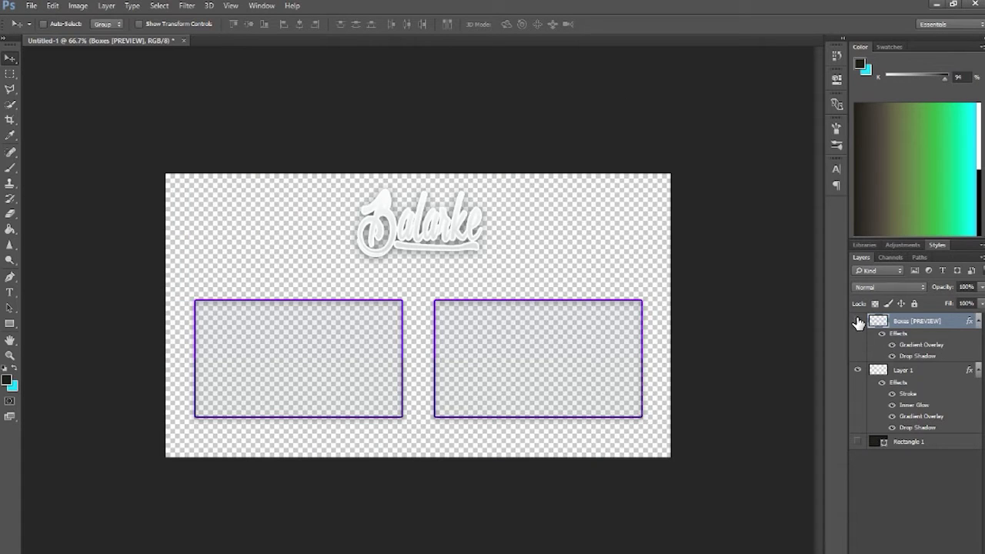
Step: Hide the Boxes [PREVIEW] layer and save the logo alone as logo.png in the Pictures folder
{"action": "left_click", "coordinate": [858, 321]}
{"action": "left_click", "coordinate": [32, 5]}
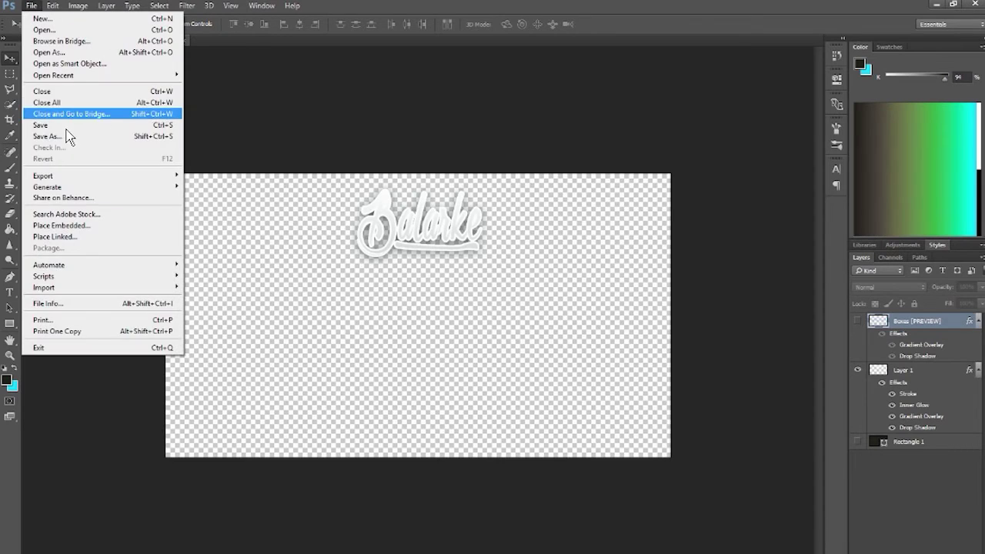
{"action": "left_click", "coordinate": [67, 137]}
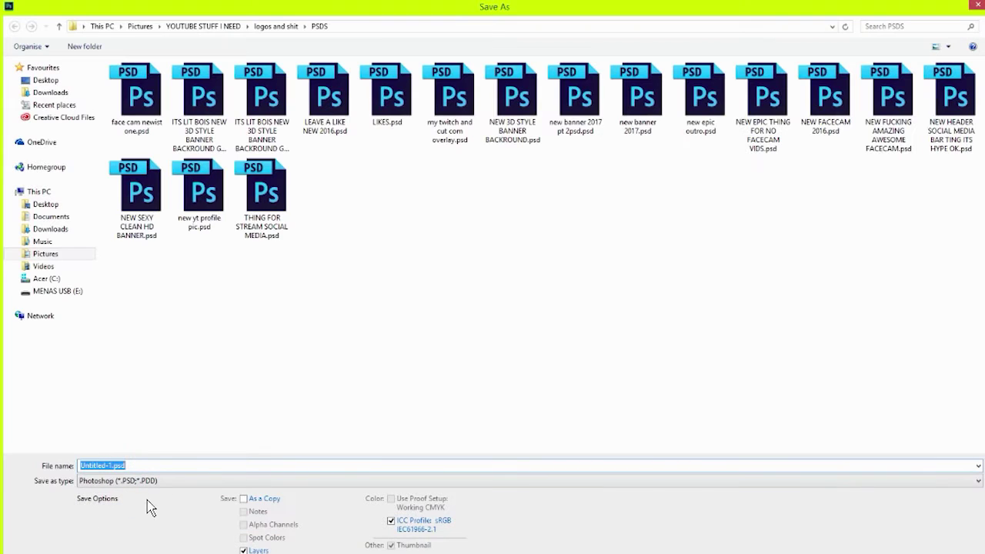
{"action": "left_click", "coordinate": [154, 481]}
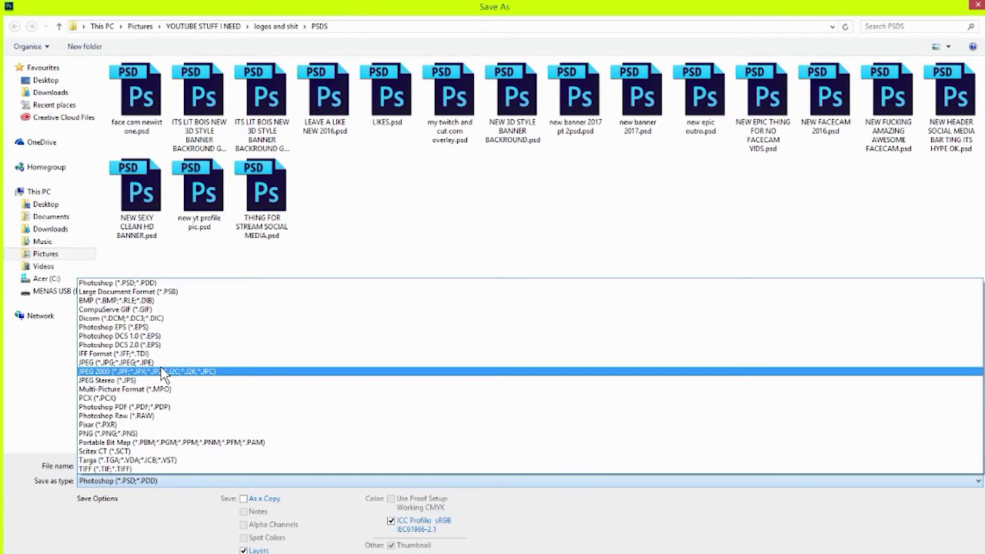
{"action": "left_click", "coordinate": [154, 362]}
{"action": "left_click", "coordinate": [46, 254]}
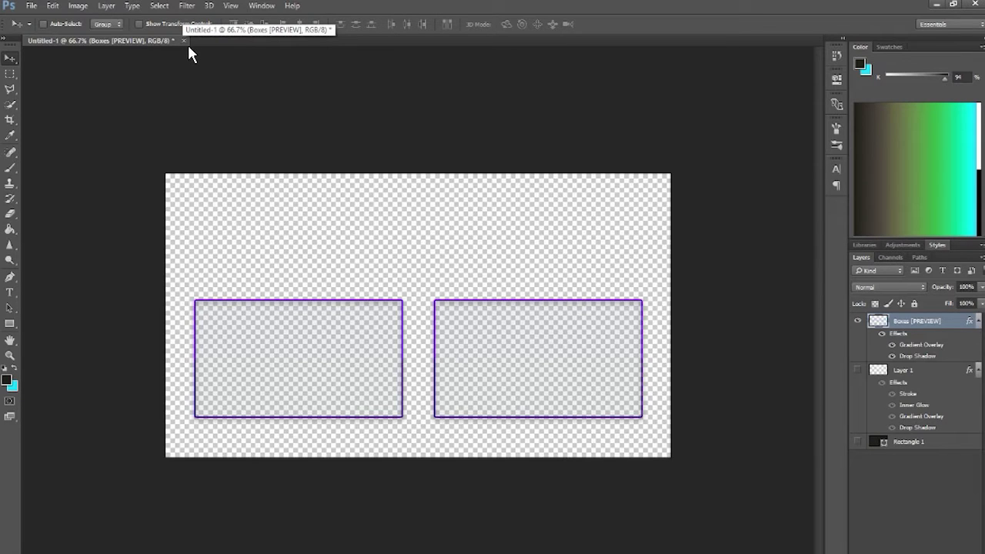
Step: Close the Untitled-1 document and create a new project named test outro in Adobe Premiere Pro
{"action": "left_click", "coordinate": [186, 43]}
{"action": "left_click", "coordinate": [500, 232]}
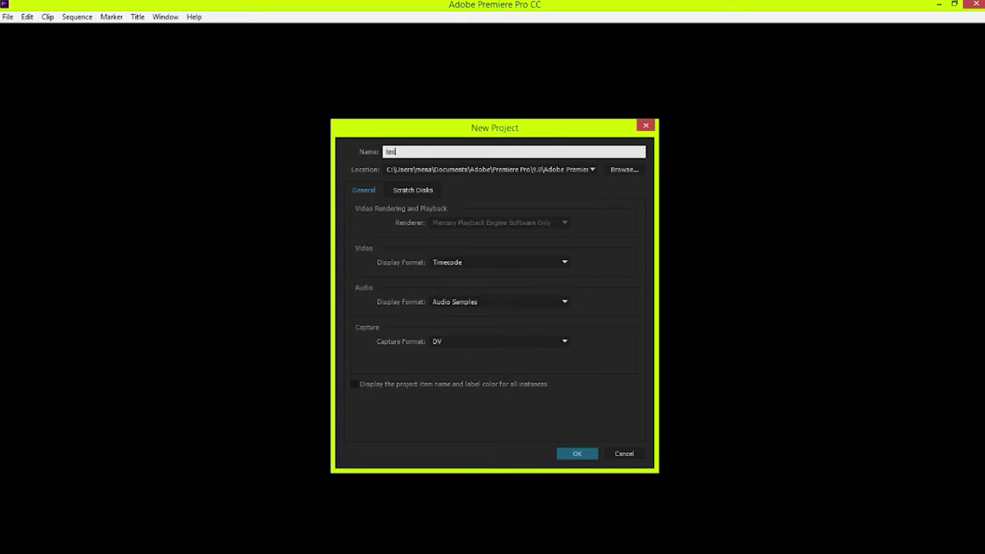
{"action": "key", "text": "Return"}
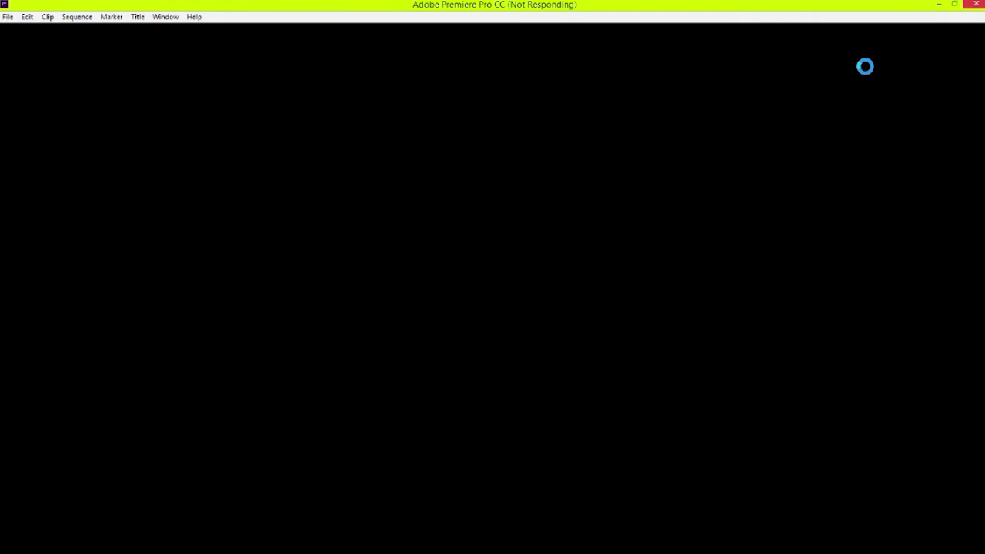
Step: Import logo.png and boxes.png into the project
{"action": "right_click", "coordinate": [185, 470]}
{"action": "key", "text": "Escape"}
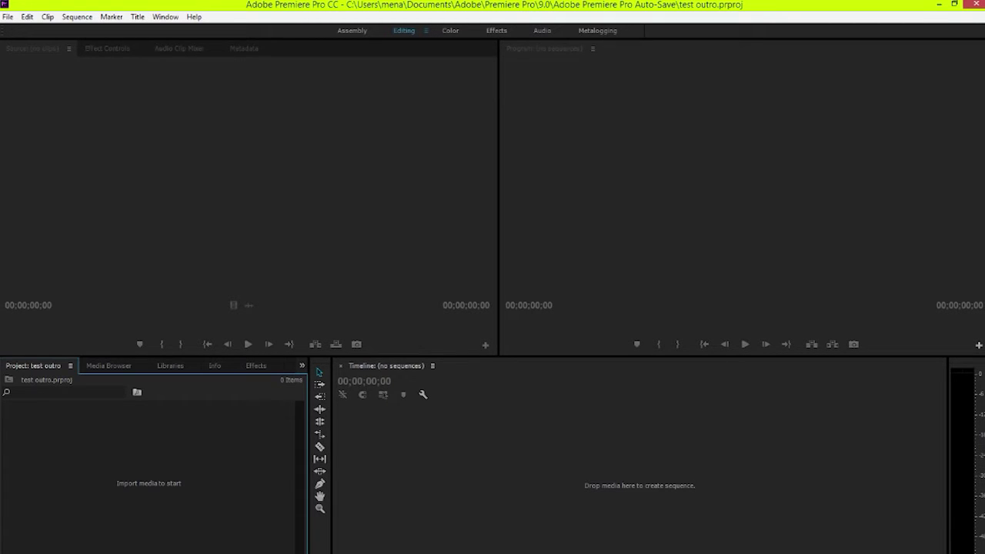
{"action": "double_click", "coordinate": [172, 530]}
{"action": "double_click", "coordinate": [186, 233]}
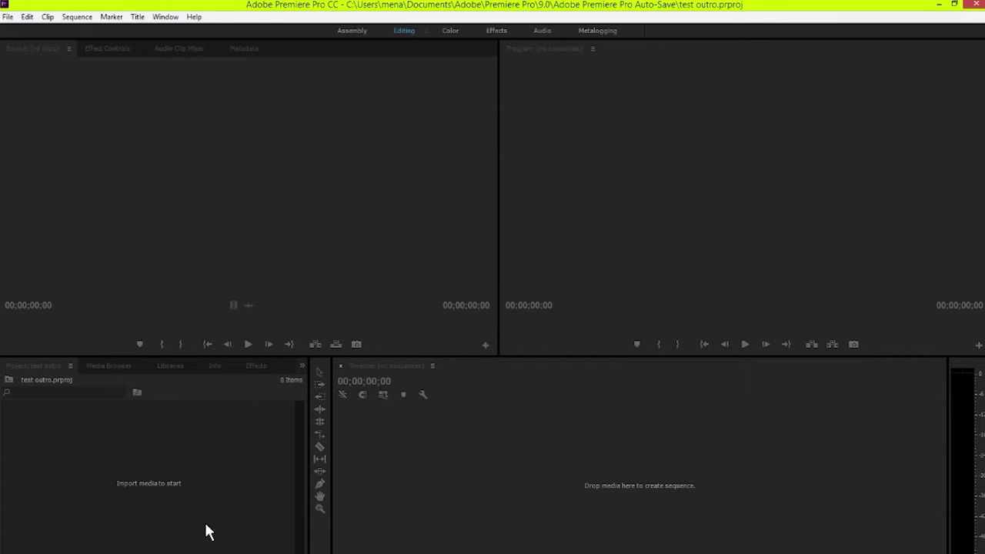
Step: Import the Pac-Man Championship Edition DX gameplay video from the Downloads folder
{"action": "right_click", "coordinate": [240, 490]}
{"action": "left_click", "coordinate": [263, 495]}
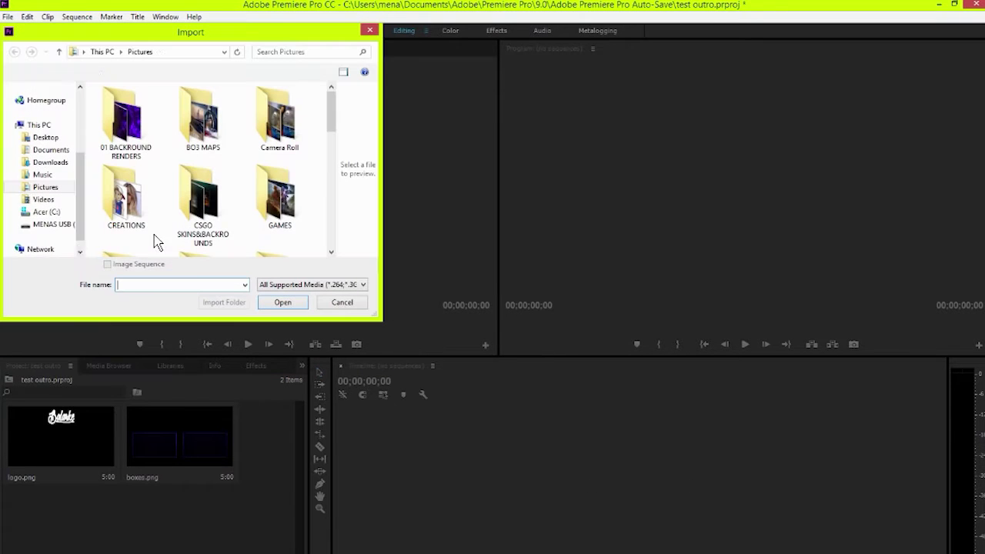
{"action": "left_click", "coordinate": [60, 170]}
{"action": "left_click_drag", "start_coordinate": [332, 107], "coordinate": [331, 246]}
{"action": "left_click", "coordinate": [281, 204]}
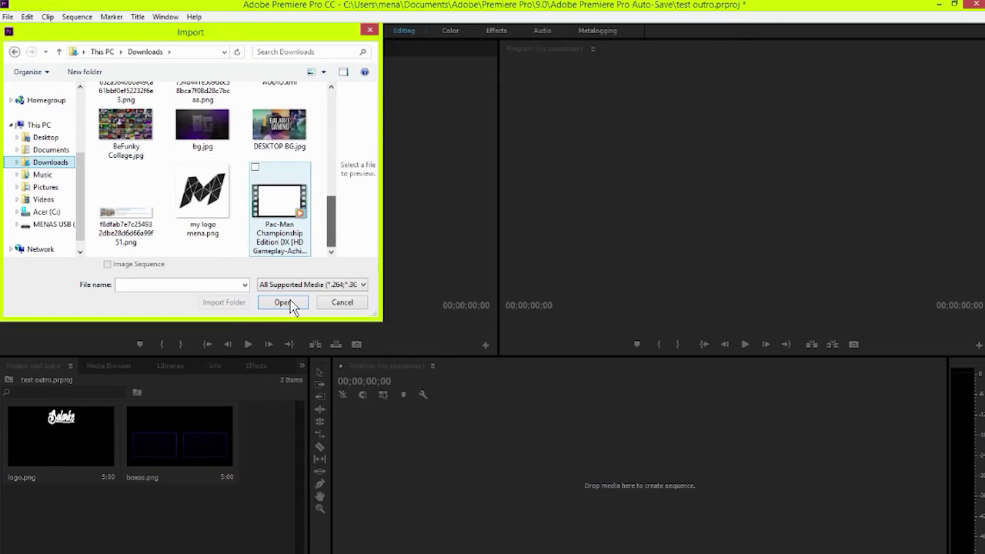
{"action": "left_click", "coordinate": [296, 306]}
Step: Import the Smoke Atmosphere HD clip from the stock footage folder in Downloads
{"action": "right_click", "coordinate": [161, 495]}
{"action": "left_click", "coordinate": [196, 488]}
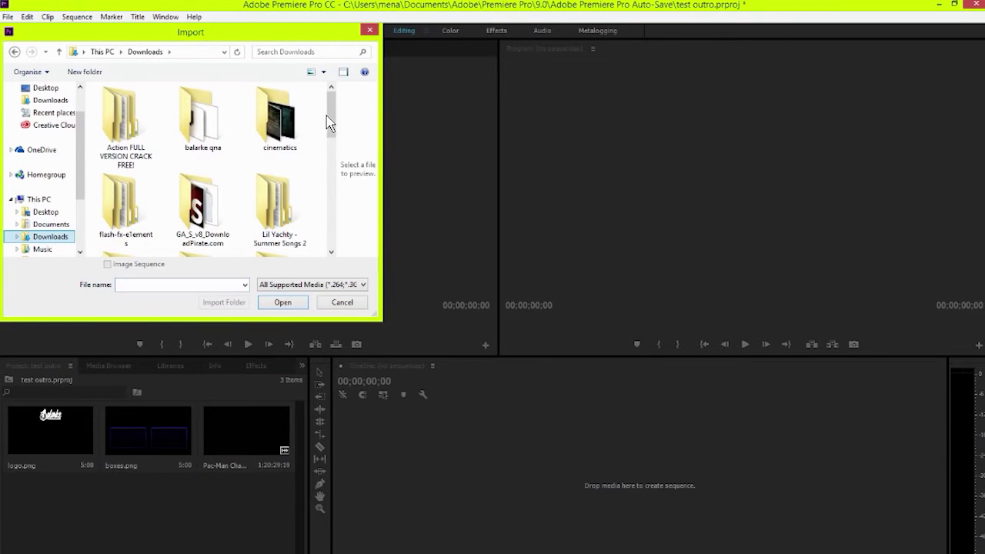
{"action": "left_click_drag", "start_coordinate": [336, 115], "coordinate": [333, 158]}
{"action": "double_click", "coordinate": [127, 220]}
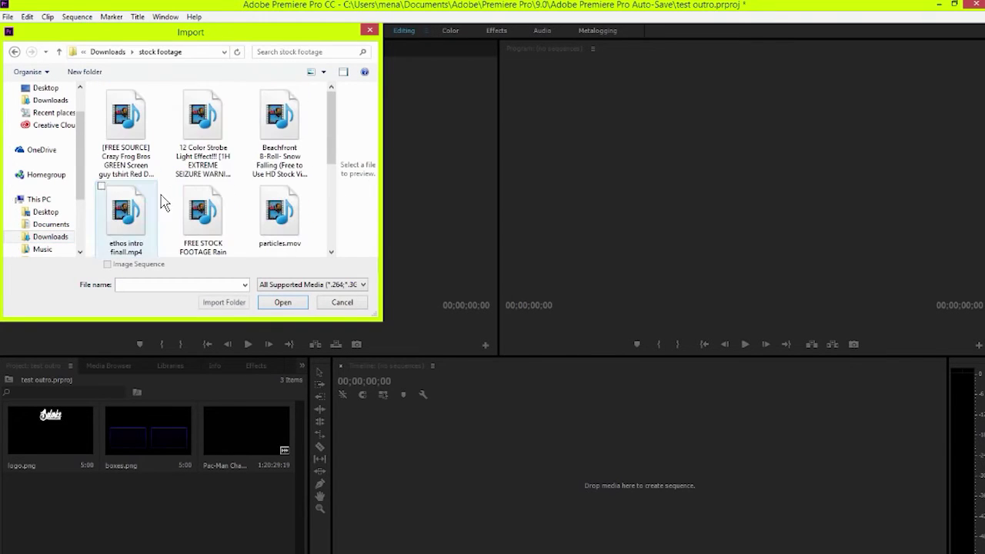
{"action": "left_click_drag", "start_coordinate": [334, 131], "coordinate": [339, 233]}
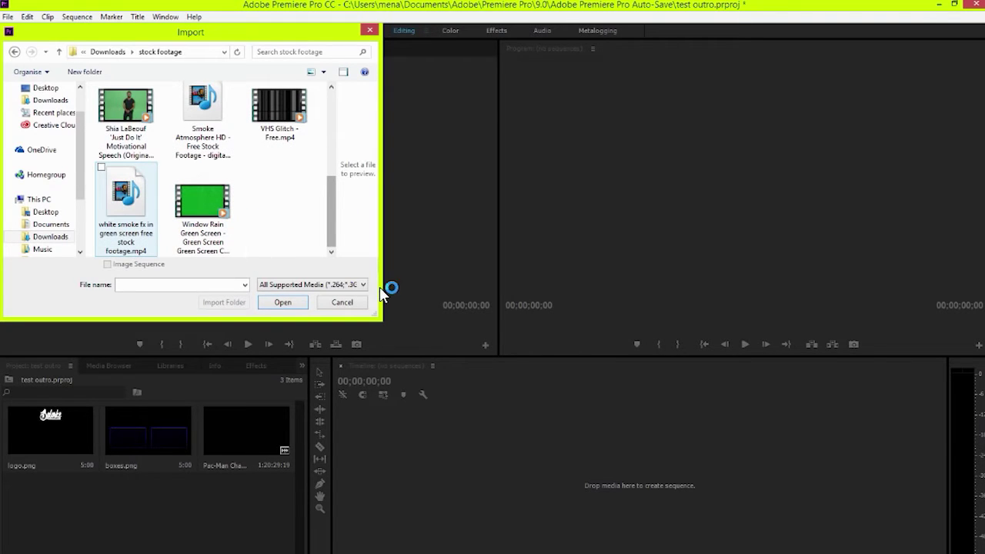
{"action": "double_click", "coordinate": [202, 104]}
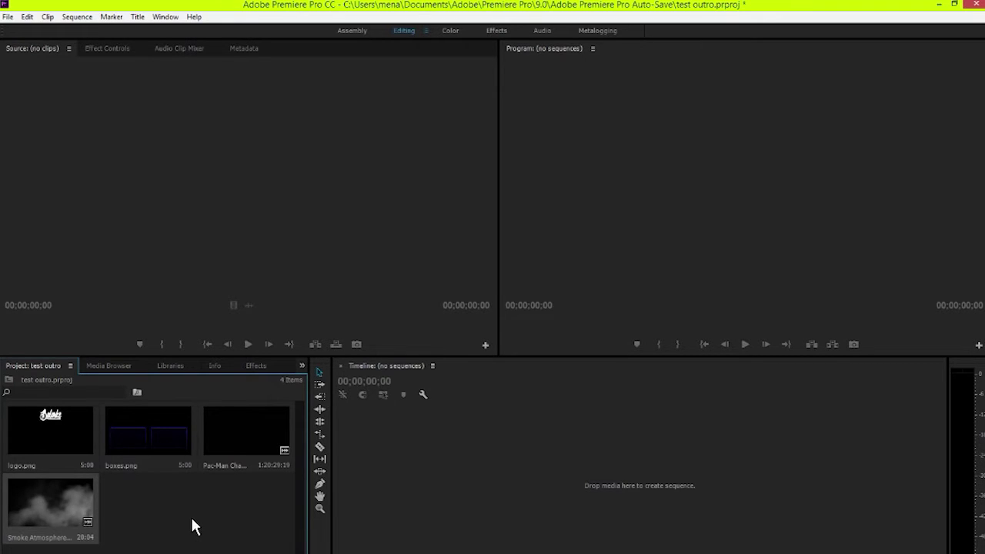
Step: Create a sequence from logo.png, and move the music left after removing its section before 00:01:02:04 to an earlier position on A2
{"action": "left_click_drag", "start_coordinate": [50, 431], "coordinate": [424, 454]}
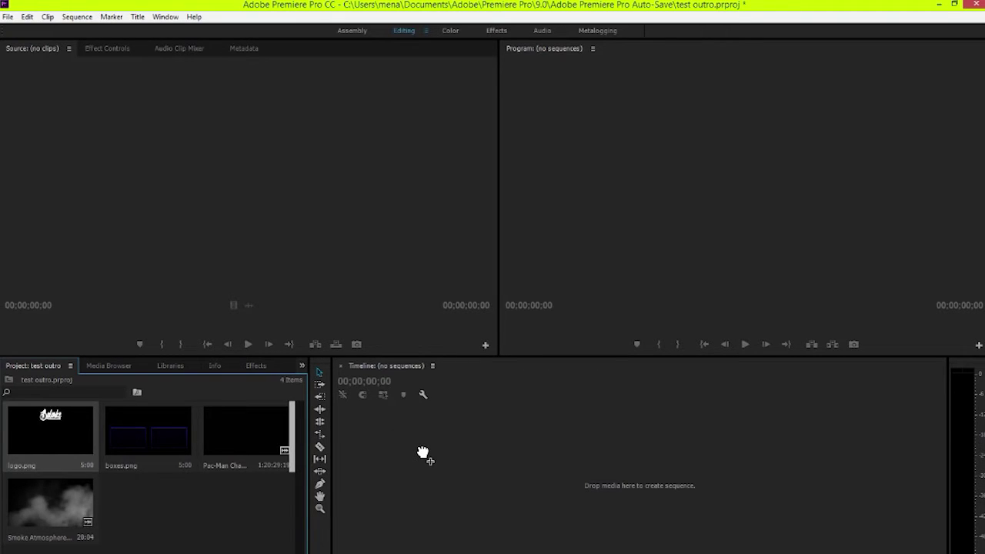
{"action": "left_click_drag", "start_coordinate": [424, 454], "coordinate": [453, 433]}
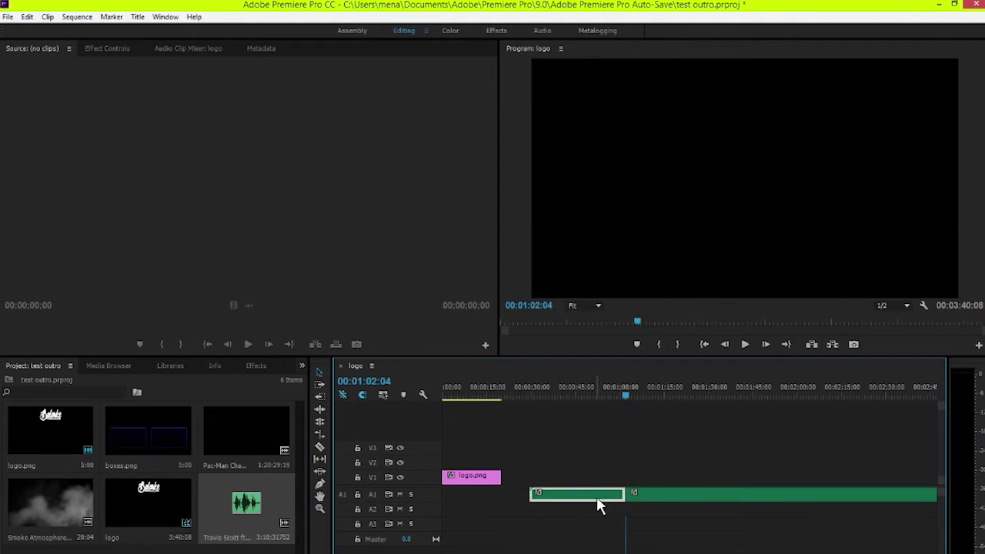
{"action": "left_click_drag", "start_coordinate": [596, 497], "coordinate": [653, 493]}
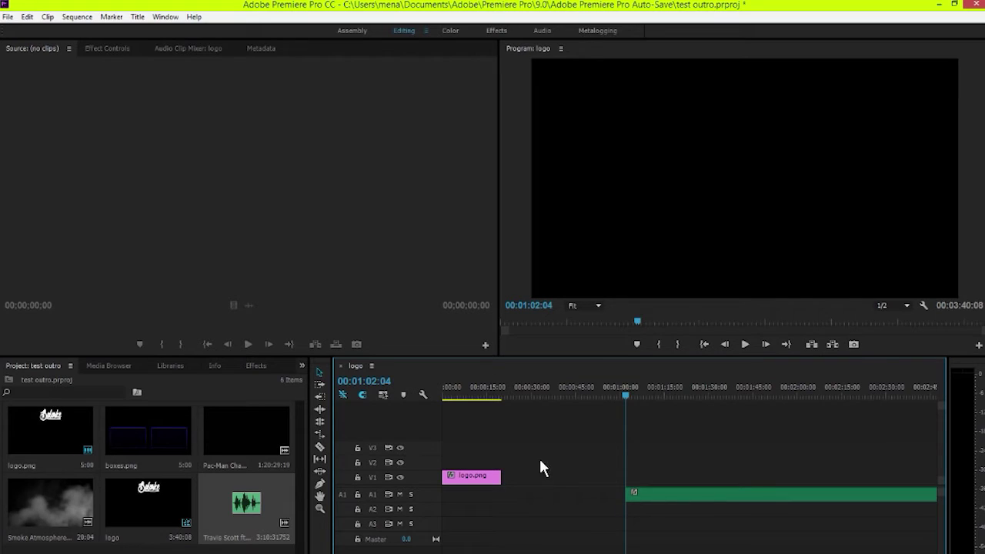
{"action": "left_click_drag", "start_coordinate": [677, 498], "coordinate": [527, 504]}
Step: Move logo.png up to track V2 and place boxes.png beneath it on V1
{"action": "left_click", "coordinate": [460, 396]}
{"action": "left_click_drag", "start_coordinate": [481, 477], "coordinate": [500, 461]}
{"action": "left_click_drag", "start_coordinate": [141, 438], "coordinate": [495, 477]}
Step: Place the Pac-Man gameplay video on V2 near the one-minute mark and apply the blur preset to it
{"action": "left_click_drag", "start_coordinate": [222, 454], "coordinate": [630, 450]}
{"action": "mouse_move", "coordinate": [687, 474]}
{"action": "left_mouse_down"}
{"action": "mouse_move", "coordinate": [770, 465]}
{"action": "mouse_move", "coordinate": [675, 462]}
{"action": "left_mouse_up"}
{"action": "left_click", "coordinate": [625, 397]}
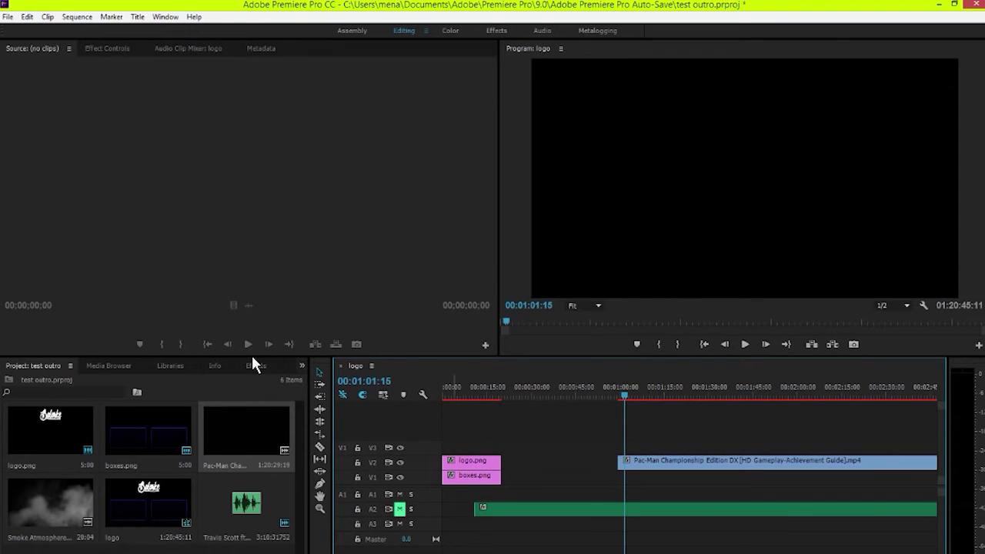
{"action": "left_click", "coordinate": [301, 365]}
{"action": "left_click", "coordinate": [320, 432]}
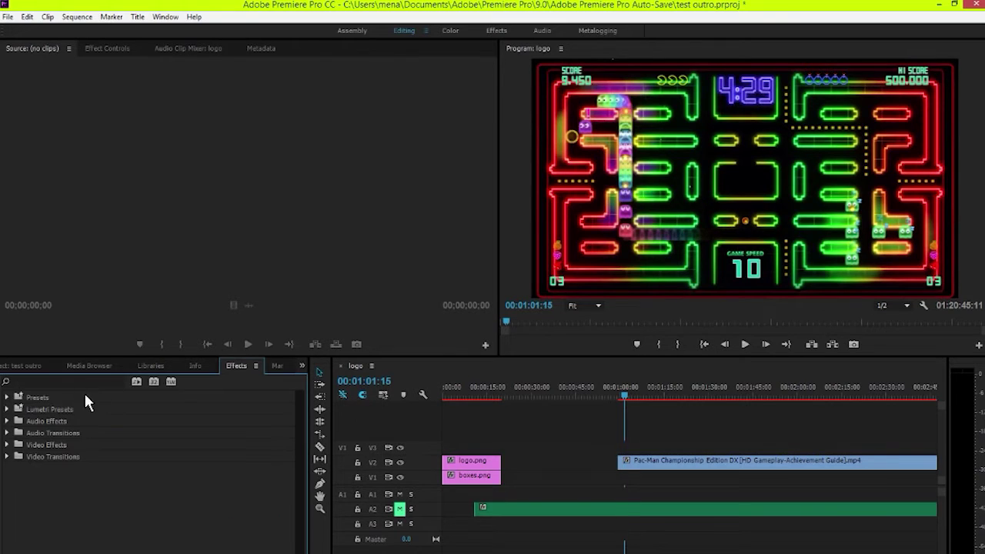
{"action": "left_click", "coordinate": [7, 397]}
{"action": "left_click_drag", "start_coordinate": [42, 420], "coordinate": [708, 471]}
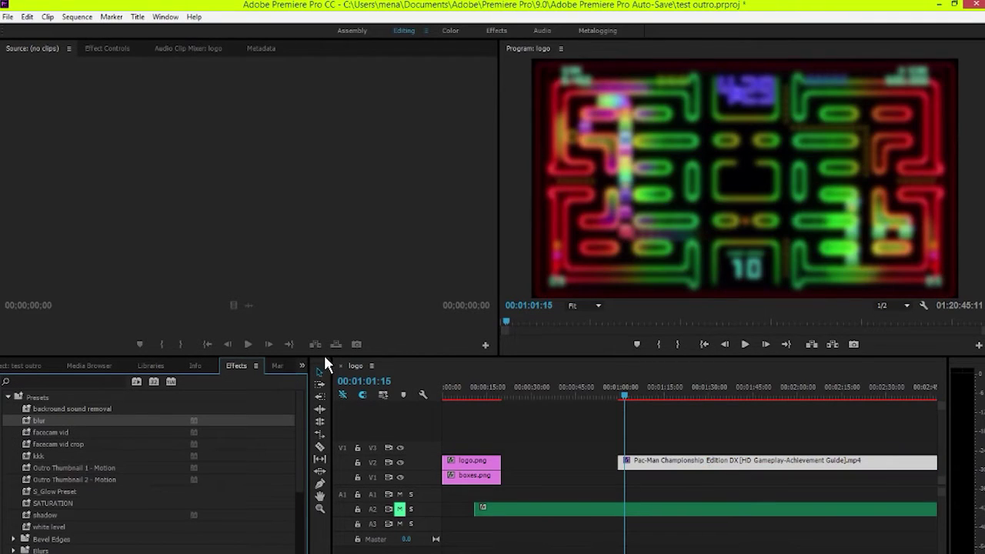
Step: Raise logo.png to V3 and boxes.png to V2, and move the blurred gameplay video beneath them to the start of V1
{"action": "left_click", "coordinate": [301, 366]}
{"action": "left_click", "coordinate": [321, 378]}
{"action": "left_click_drag", "start_coordinate": [492, 469], "coordinate": [475, 449]}
{"action": "left_click_drag", "start_coordinate": [684, 471], "coordinate": [524, 451]}
{"action": "key", "text": "Home"}
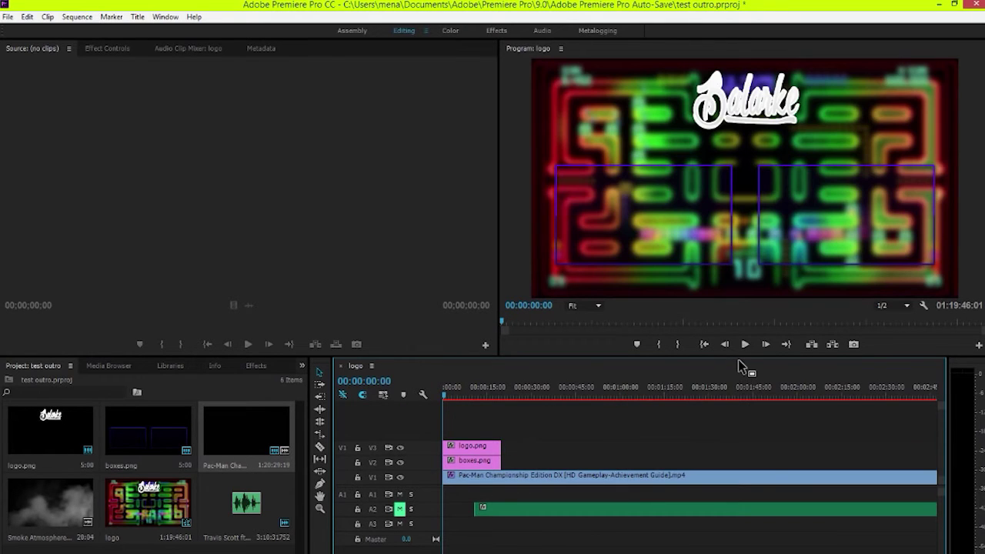
Step: Preview the start of the sequence and delete the logo.png clip from track V3
{"action": "key", "text": "space"}
{"action": "key", "text": "space"}
{"action": "left_click", "coordinate": [478, 446]}
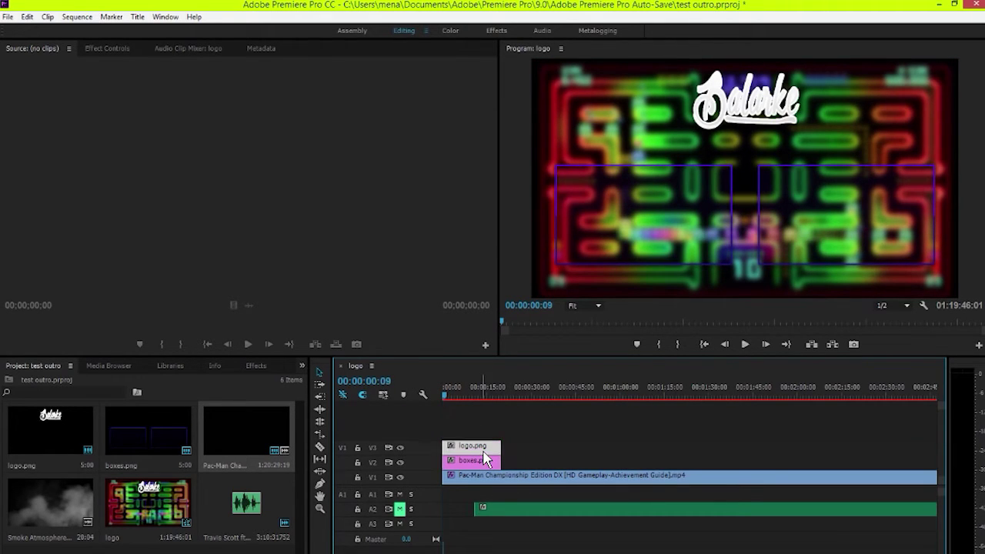
{"action": "key", "text": "Delete"}
Step: Import SIGNATURE THING FOR GFX.png from the Pictures library into the project
{"action": "right_click", "coordinate": [187, 542]}
{"action": "left_click", "coordinate": [245, 528]}
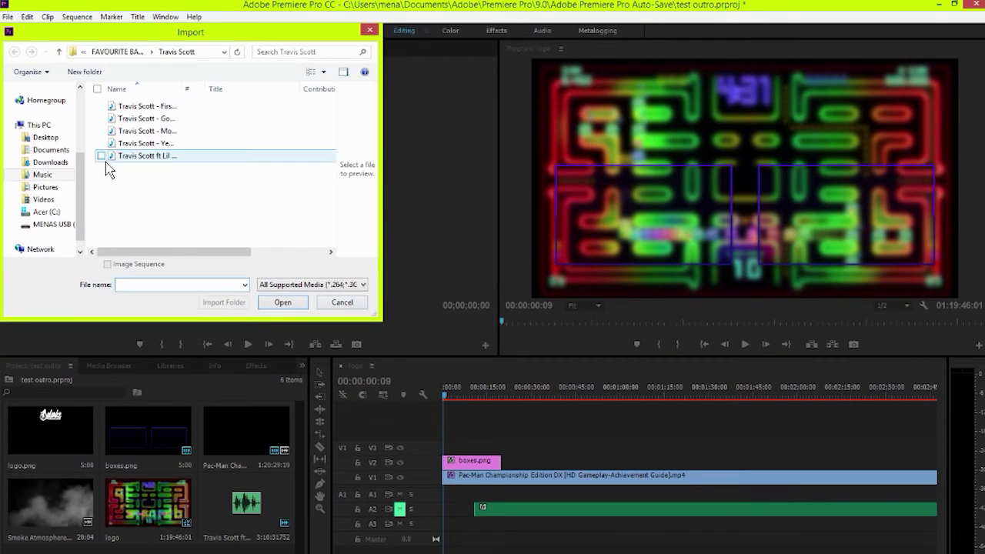
{"action": "left_click", "coordinate": [48, 199]}
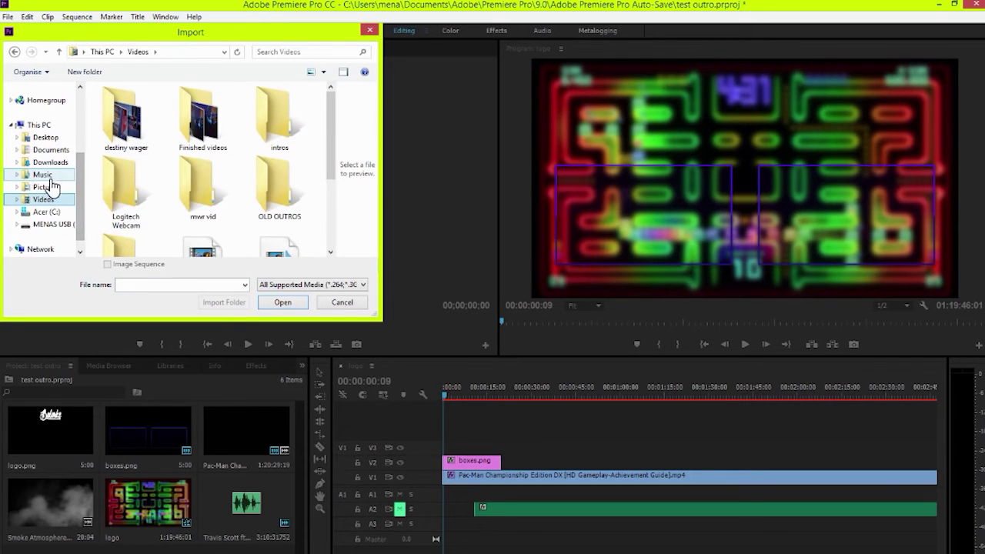
{"action": "left_click", "coordinate": [45, 187]}
{"action": "scroll", "coordinate": [277, 154], "scroll_direction": "down", "scroll_amount": 5}
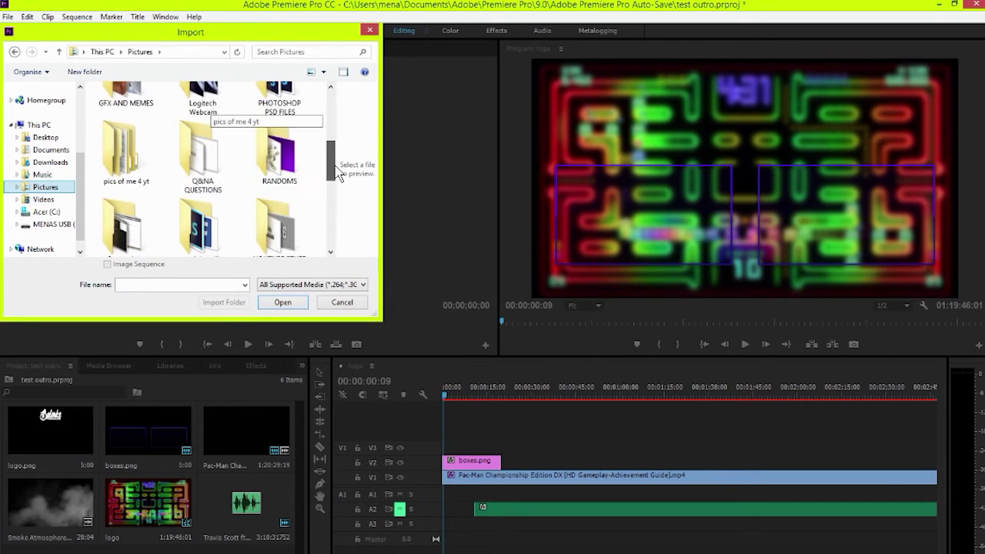
{"action": "scroll", "coordinate": [269, 165], "scroll_direction": "down", "scroll_amount": 2}
{"action": "left_click", "coordinate": [279, 134]}
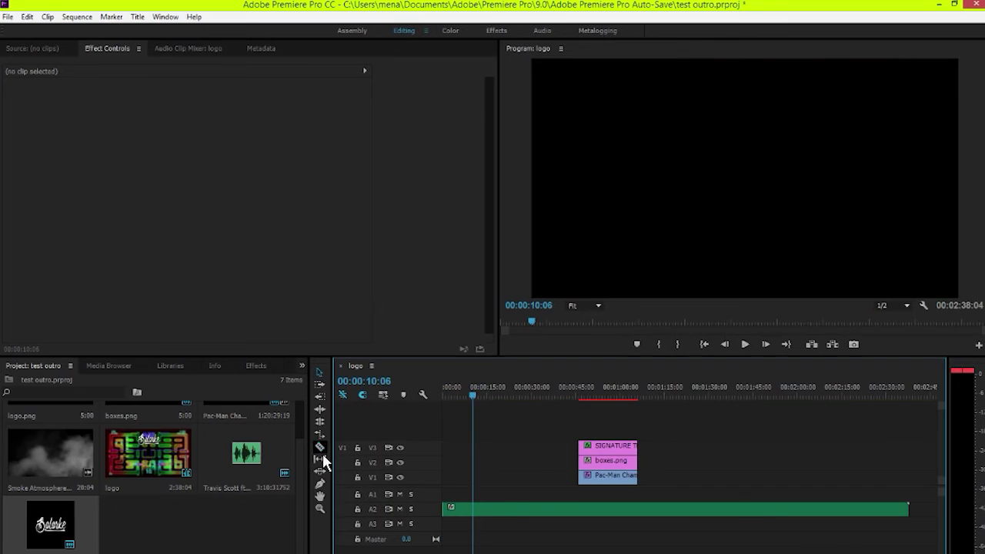
Step: Cut the music on A2 at 00:00:10:06, delete the remainder, and move the stacked video clips to the sequence start
{"action": "left_click", "coordinate": [320, 447]}
{"action": "left_click", "coordinate": [484, 509]}
{"action": "key", "text": "ctrl+z"}
{"action": "left_click", "coordinate": [475, 509]}
{"action": "left_click", "coordinate": [600, 510]}
{"action": "key", "text": "Delete"}
{"action": "left_click_drag", "start_coordinate": [573, 435], "coordinate": [630, 507]}
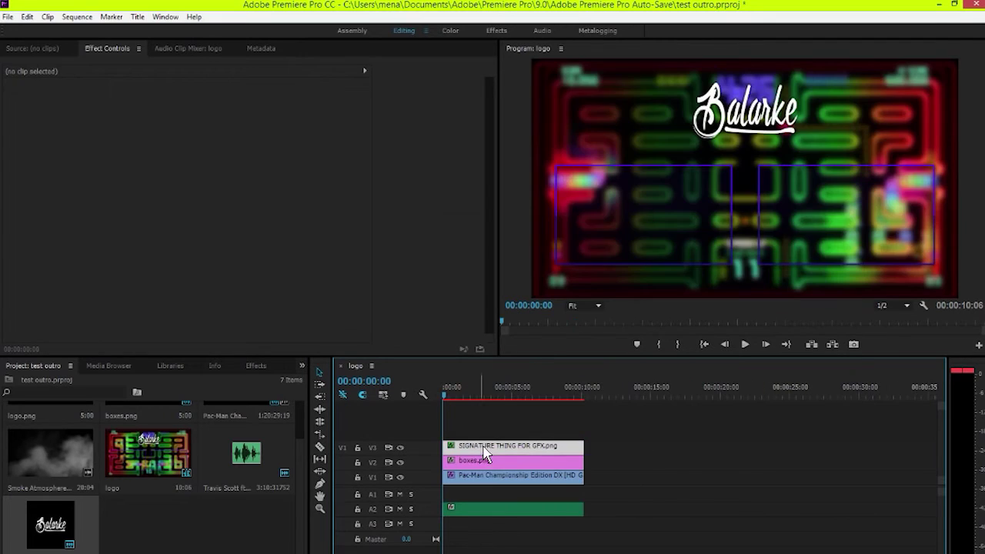
Step: Keyframe the signature logo's Scale to shrink from an enlarged size at 00:00:00:00 to 100 at 00:00:00:03
{"action": "left_click", "coordinate": [484, 449]}
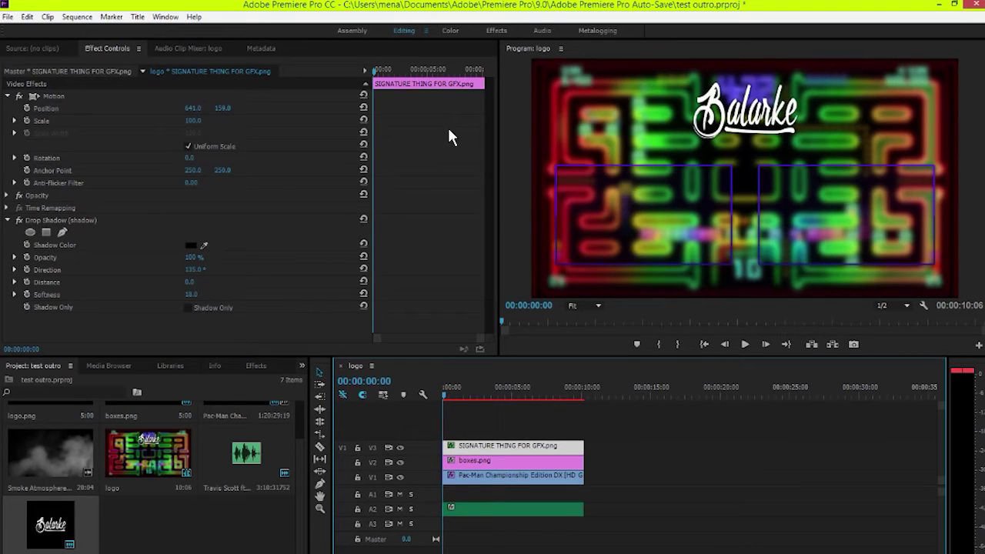
{"action": "key", "text": "space"}
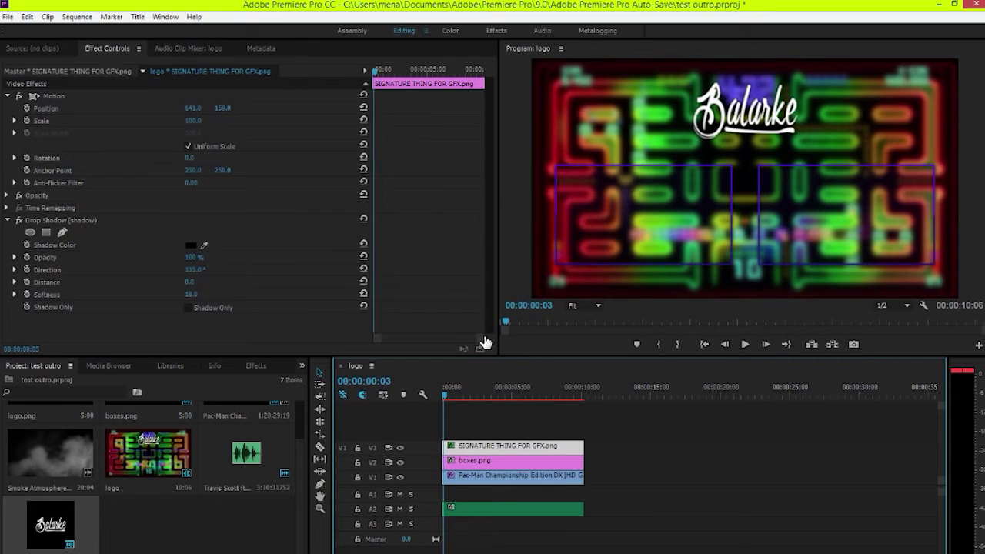
{"action": "left_click_drag", "start_coordinate": [479, 341], "coordinate": [470, 346]}
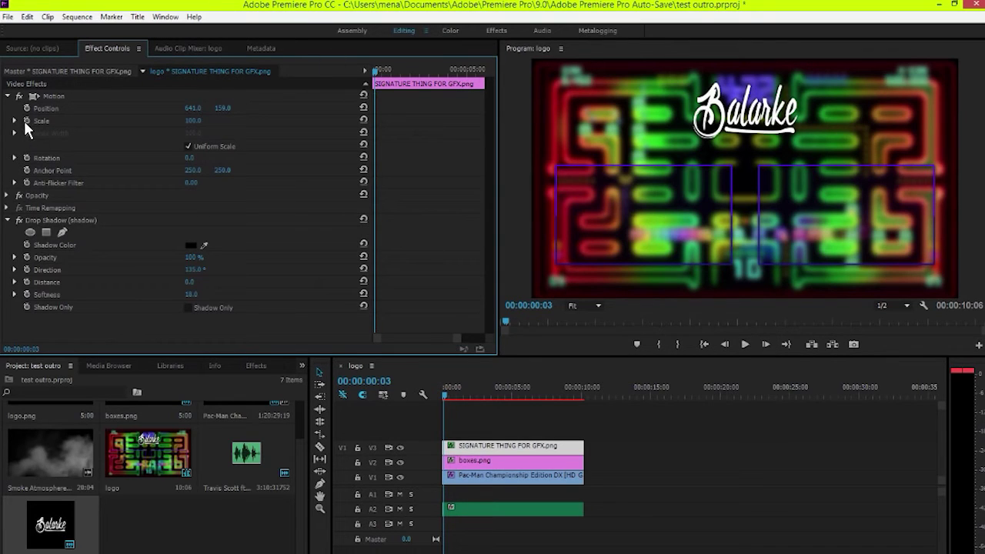
{"action": "left_click", "coordinate": [373, 73]}
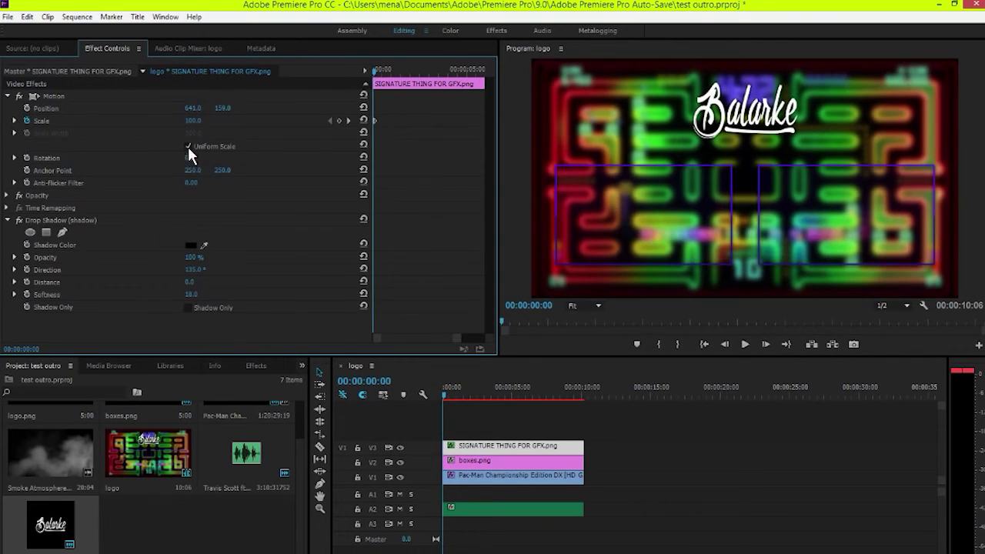
{"action": "left_click_drag", "start_coordinate": [195, 122], "coordinate": [203, 123]}
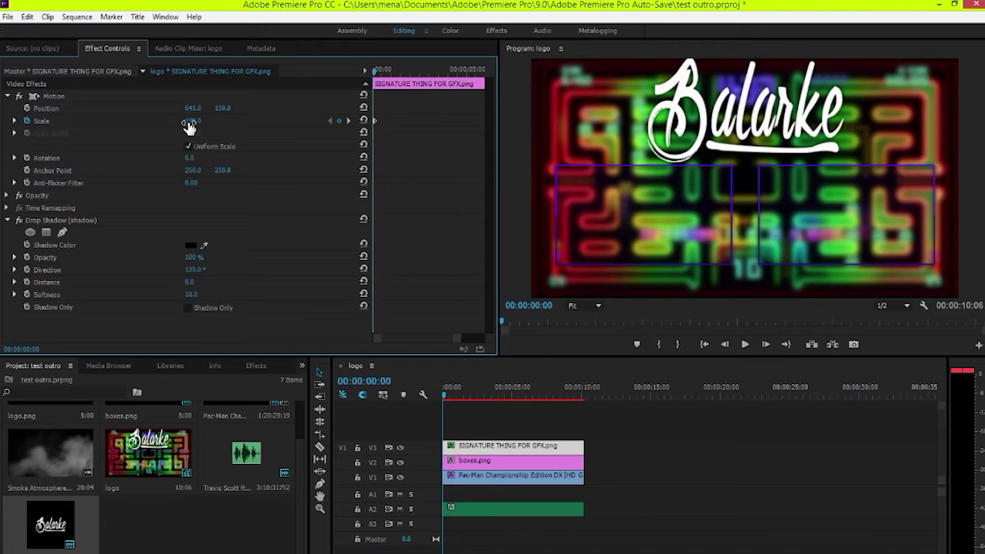
{"action": "key", "text": "Right"}
{"action": "key", "text": "Right"}
{"action": "key", "text": "Right"}
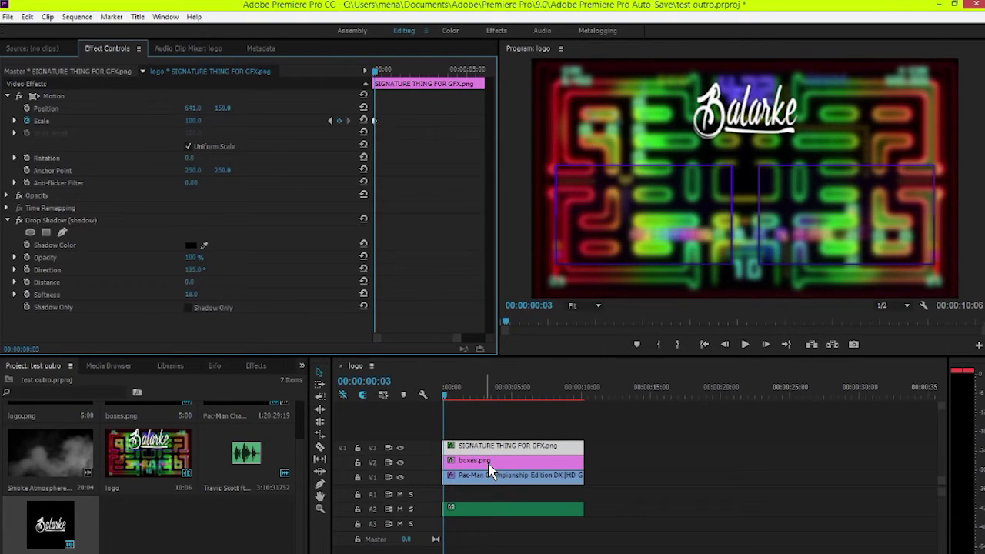
Step: Keyframe the Scale of boxes.png from 189 at 00:00:00:00 to 100 at 00:00:00:03
{"action": "left_click", "coordinate": [489, 464]}
{"action": "left_click", "coordinate": [8, 96]}
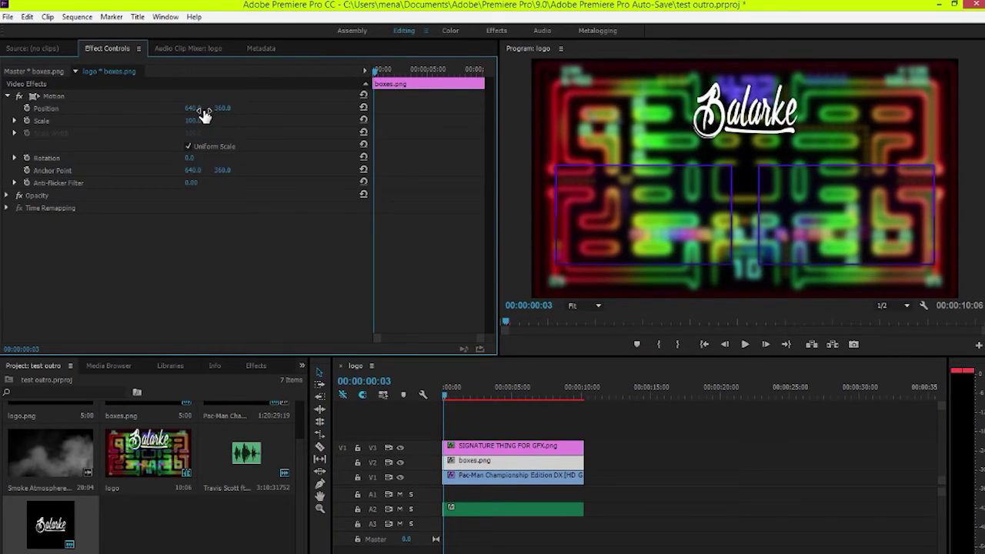
{"action": "key", "text": "Home"}
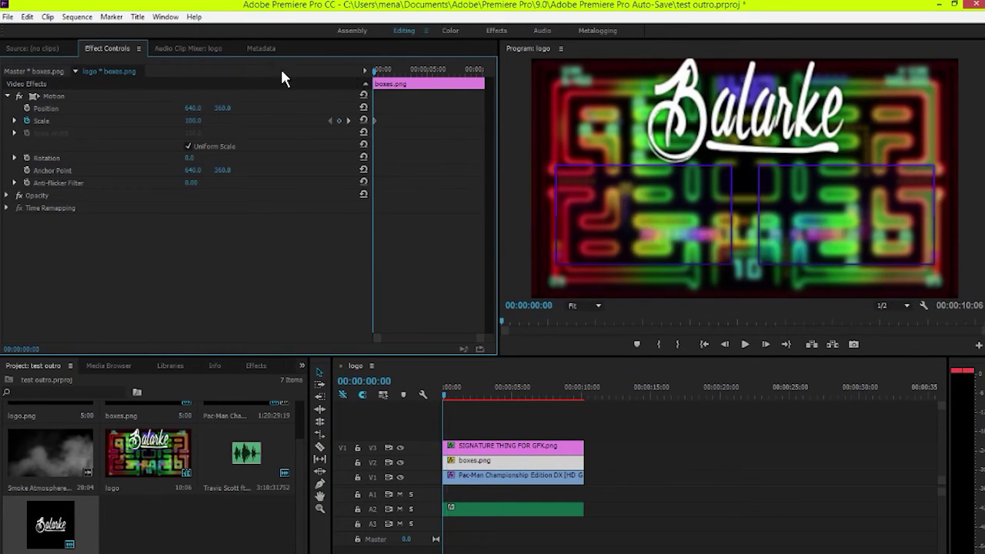
{"action": "left_click", "coordinate": [195, 120]}
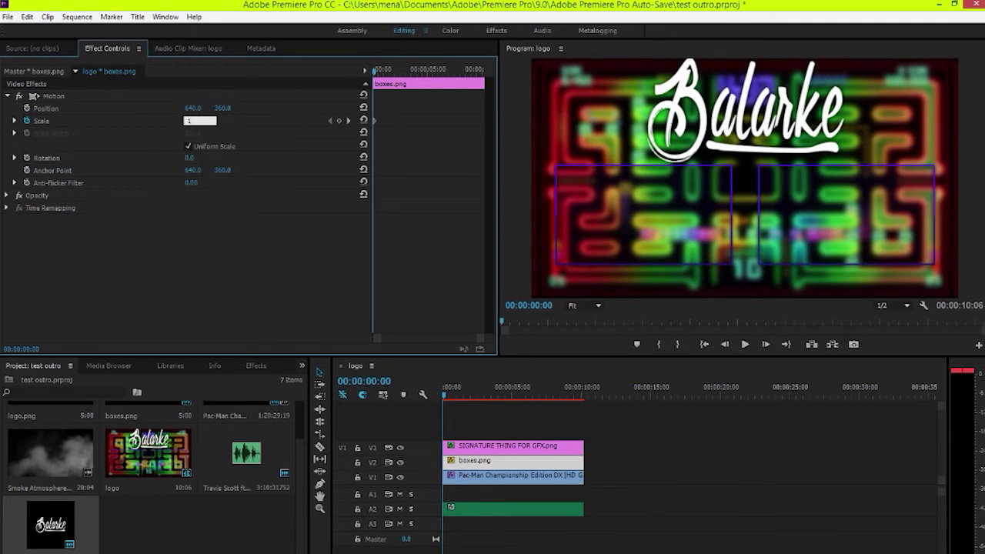
{"action": "key", "text": "Return"}
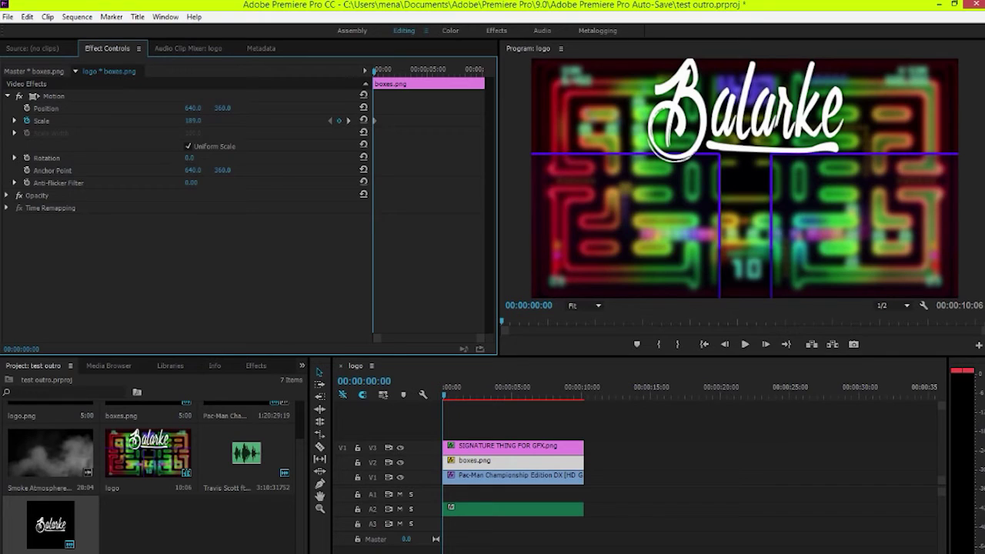
Step: Reduce the starting Scale keyframe of boxes.png to 136 and play the animation
{"action": "mouse_move", "coordinate": [192, 120]}
{"action": "left_mouse_down"}
{"action": "mouse_move", "coordinate": [142, 120]}
{"action": "mouse_move", "coordinate": [202, 123]}
{"action": "left_mouse_up"}
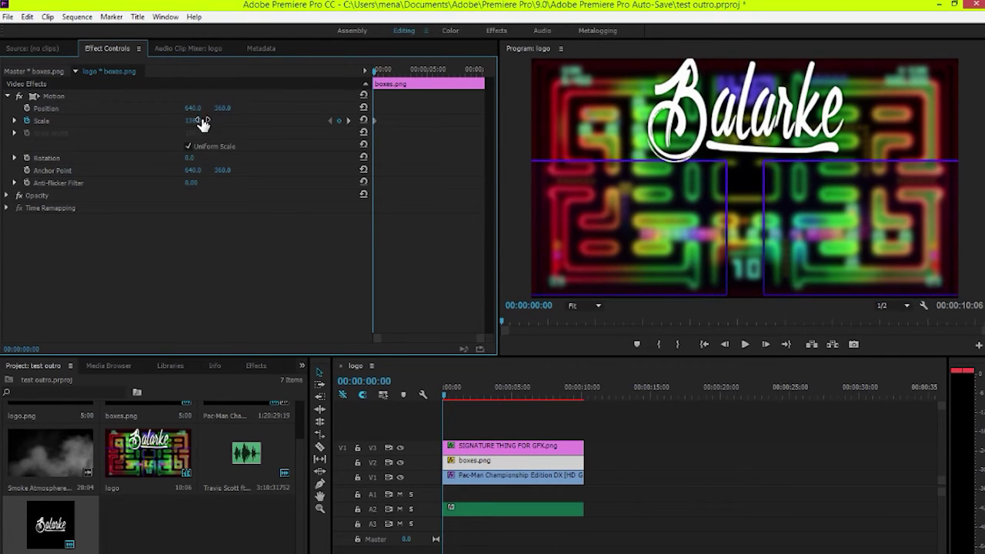
{"action": "left_click", "coordinate": [546, 428]}
{"action": "key", "text": "space"}
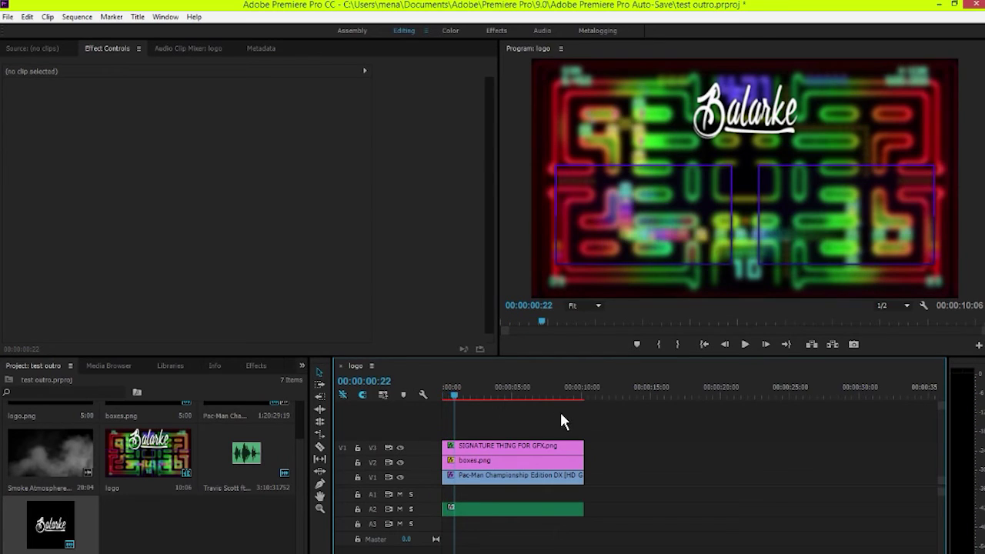
Step: Enlarge the Scale keyframe of boxes.png at 00:00:00:00 again and play back the intro animation
{"action": "left_click", "coordinate": [508, 446]}
{"action": "left_click", "coordinate": [492, 461]}
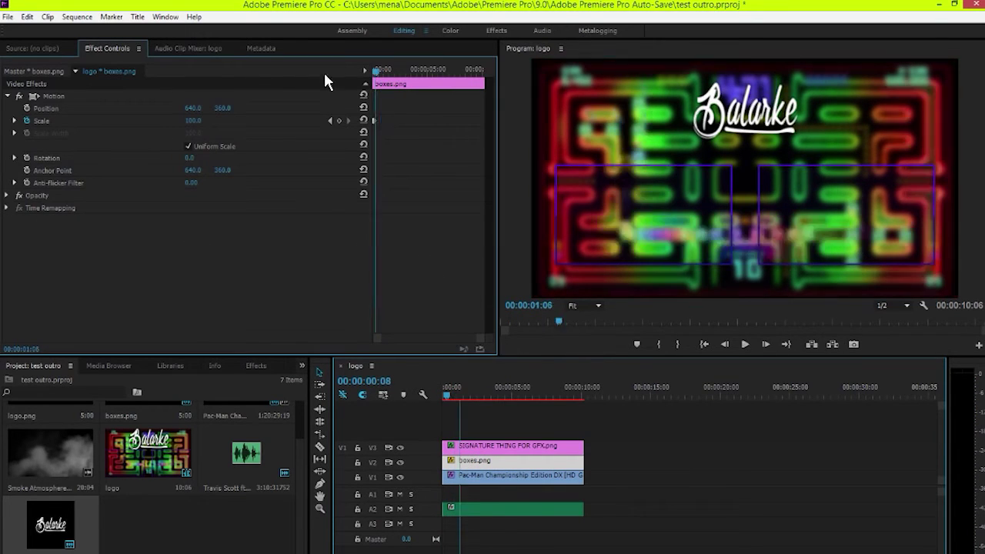
{"action": "key", "text": "Home"}
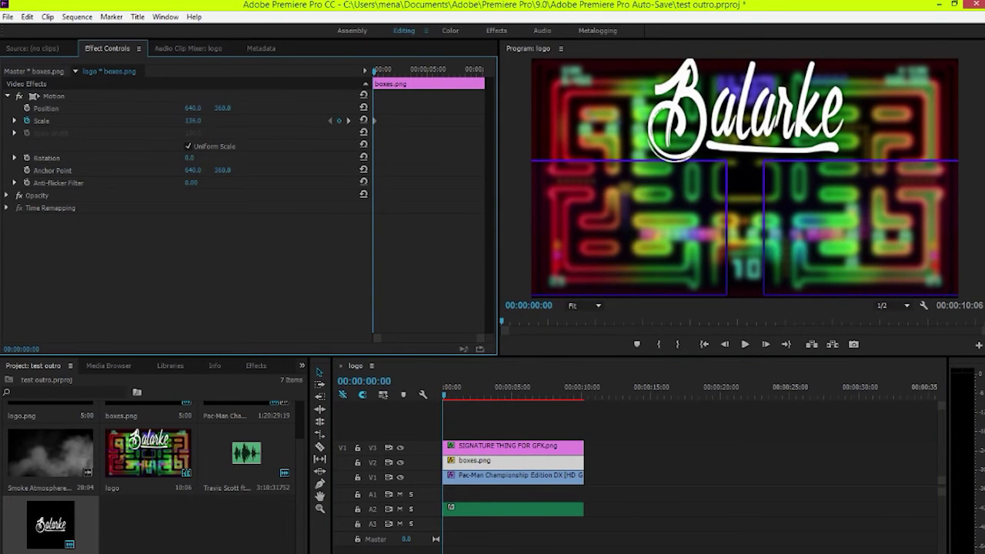
{"action": "left_click", "coordinate": [194, 121]}
{"action": "type", "text": "1"}
{"action": "left_click", "coordinate": [716, 461]}
{"action": "key", "text": "space"}
{"action": "key", "text": "space"}
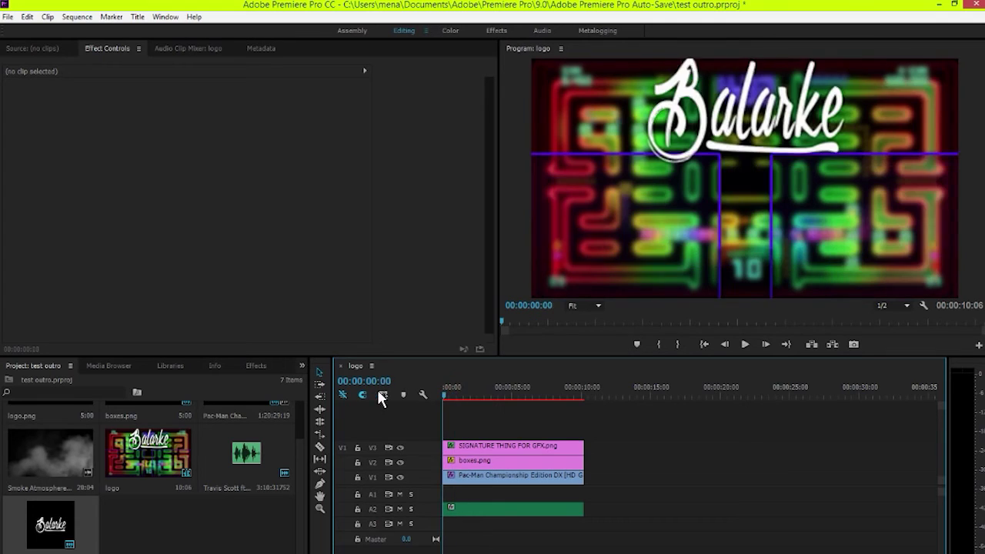
{"action": "key", "text": "space"}
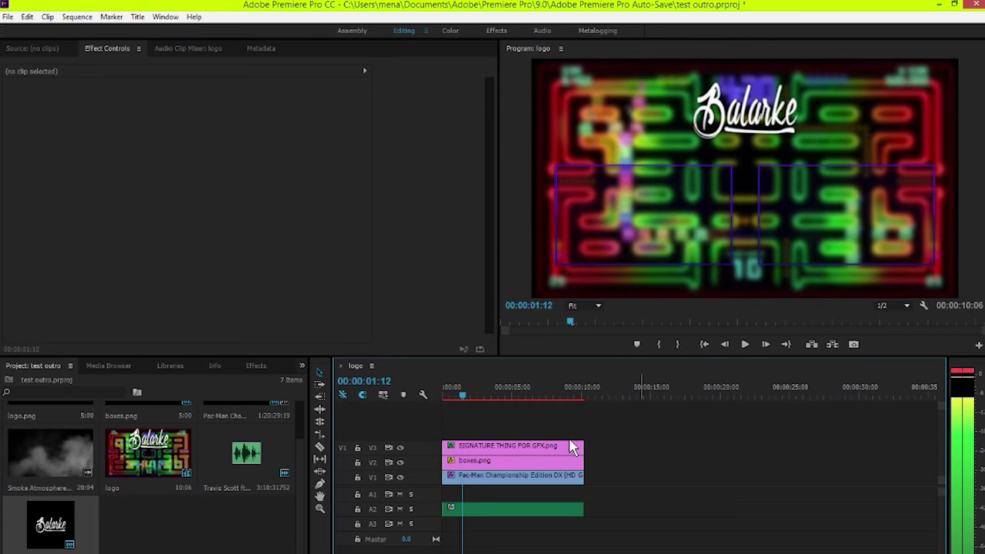
Step: Raise the signature logo to V4 and boxes.png to V3, and place the Smoke Atmosphere clip at the start of V2
{"action": "left_click_drag", "start_coordinate": [527, 460], "coordinate": [522, 445]}
{"action": "left_click_drag", "start_coordinate": [58, 463], "coordinate": [601, 475]}
{"action": "left_click_drag", "start_coordinate": [513, 464], "coordinate": [513, 476]}
{"action": "left_click_drag", "start_coordinate": [608, 476], "coordinate": [439, 463]}
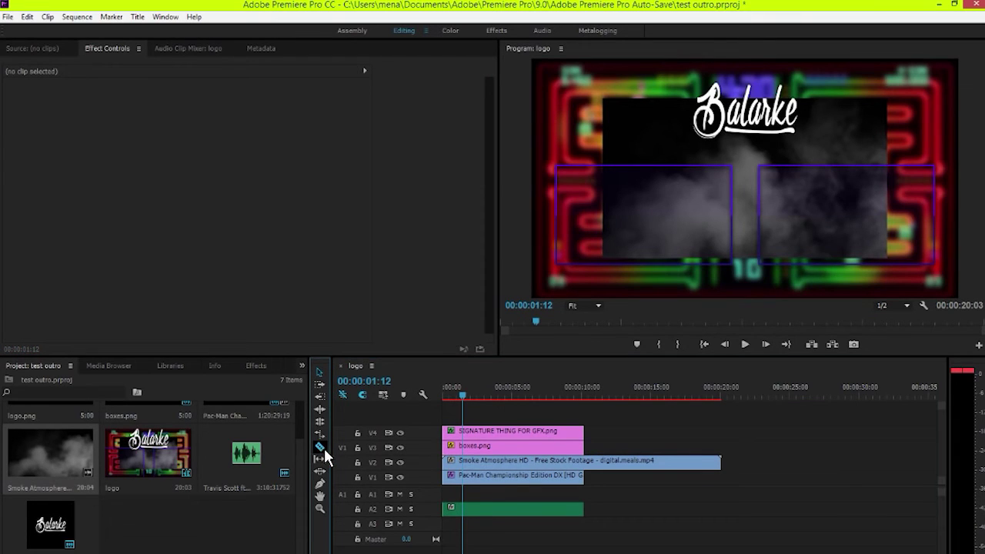
Step: Cut the smoke clip where the other clips end and delete the excess part
{"action": "left_click", "coordinate": [587, 462]}
{"action": "key", "text": "v"}
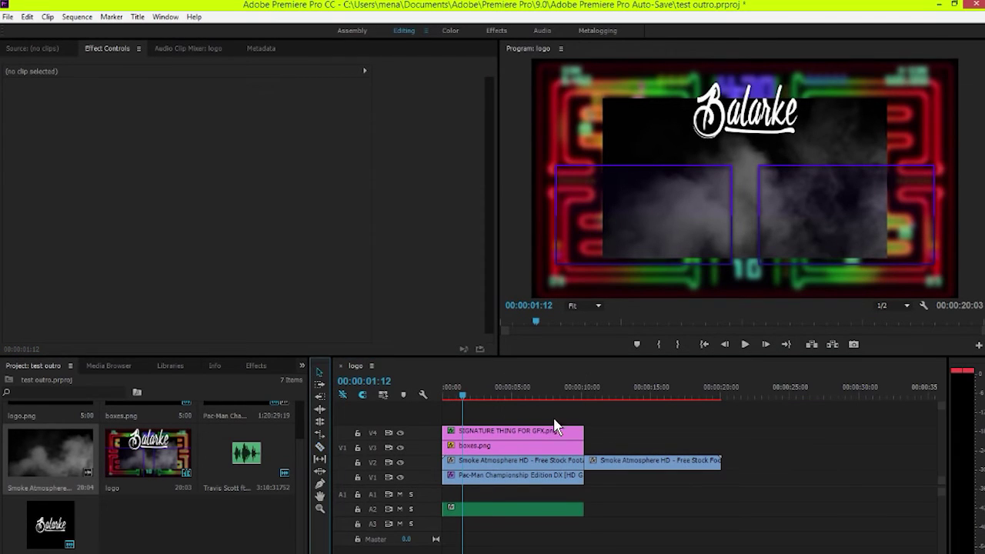
{"action": "left_click", "coordinate": [647, 462]}
{"action": "key", "text": "Delete"}
Step: Set the smoke clip's Scale to 167 so it fills the frame
{"action": "left_click", "coordinate": [574, 462]}
{"action": "left_click", "coordinate": [7, 96]}
{"action": "left_click_drag", "start_coordinate": [192, 120], "coordinate": [203, 123]}
{"action": "left_click", "coordinate": [559, 414]}
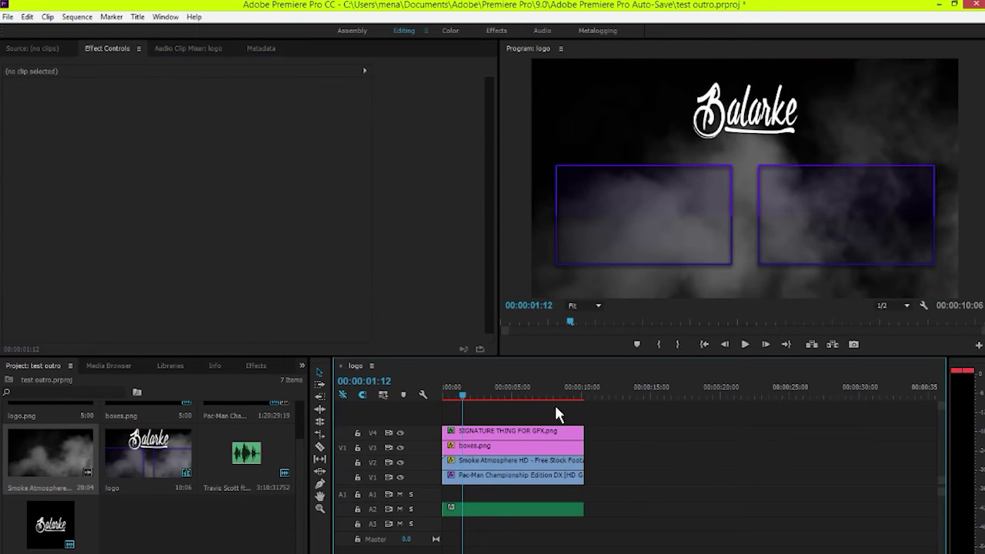
Step: Set the smoke clip's blend mode to Screen and lower it to a vertical position of 454, checking it in playback
{"action": "left_click", "coordinate": [477, 462]}
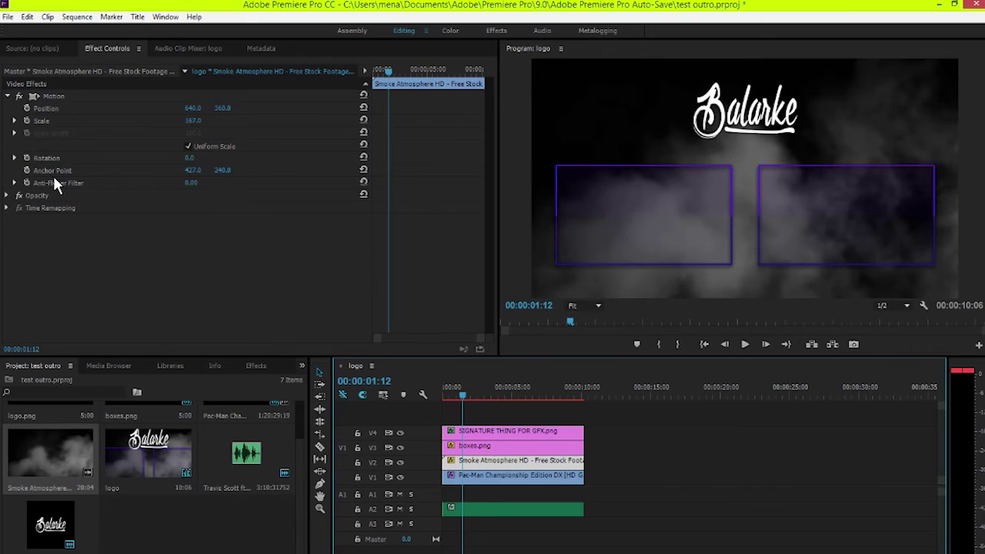
{"action": "left_click", "coordinate": [8, 195]}
{"action": "left_click", "coordinate": [242, 232]}
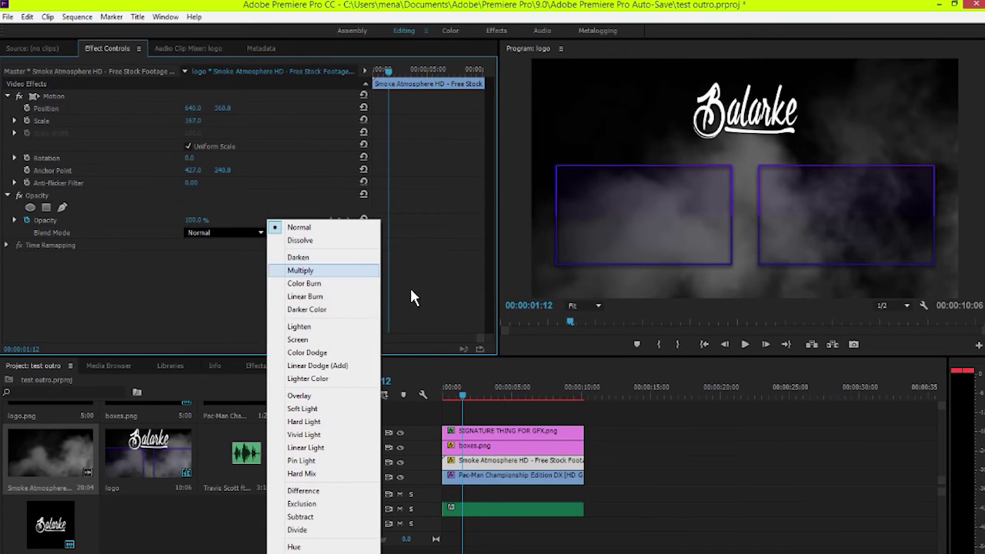
{"action": "left_click", "coordinate": [342, 340]}
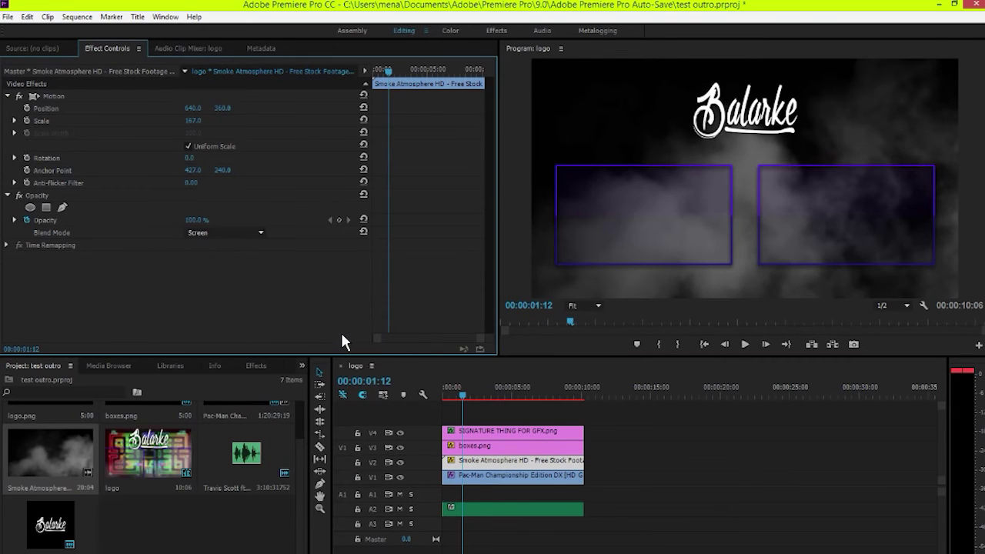
{"action": "key", "text": "space"}
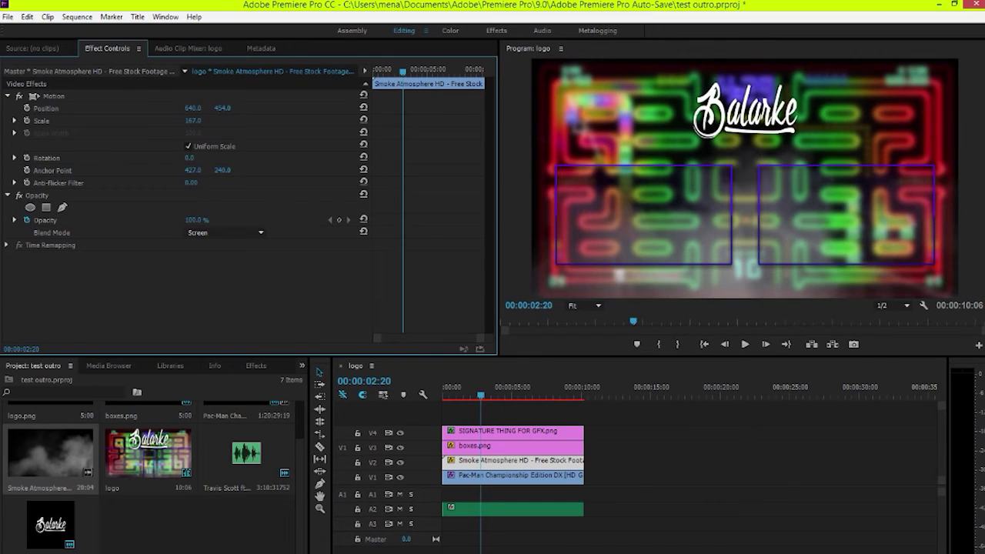
{"action": "left_click", "coordinate": [701, 466]}
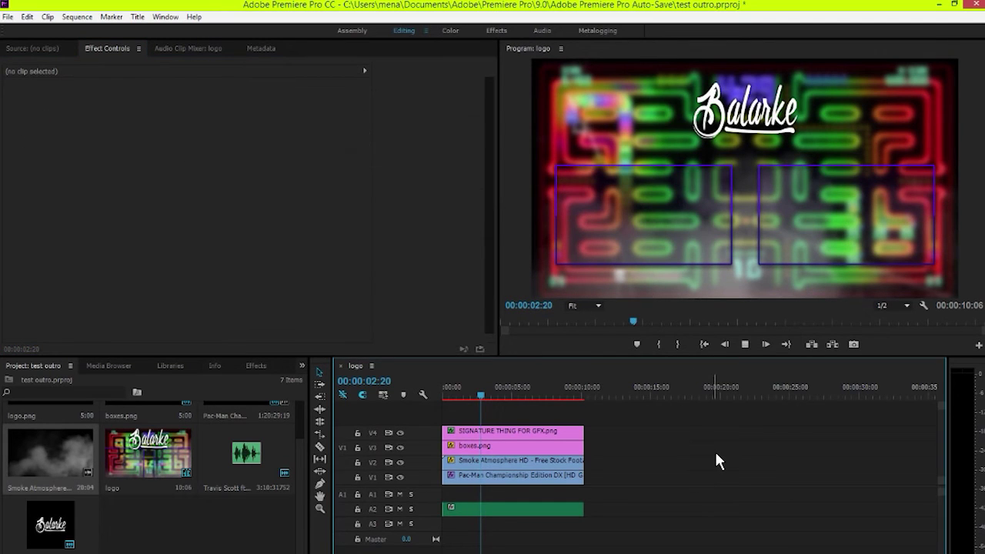
{"action": "key", "text": "space"}
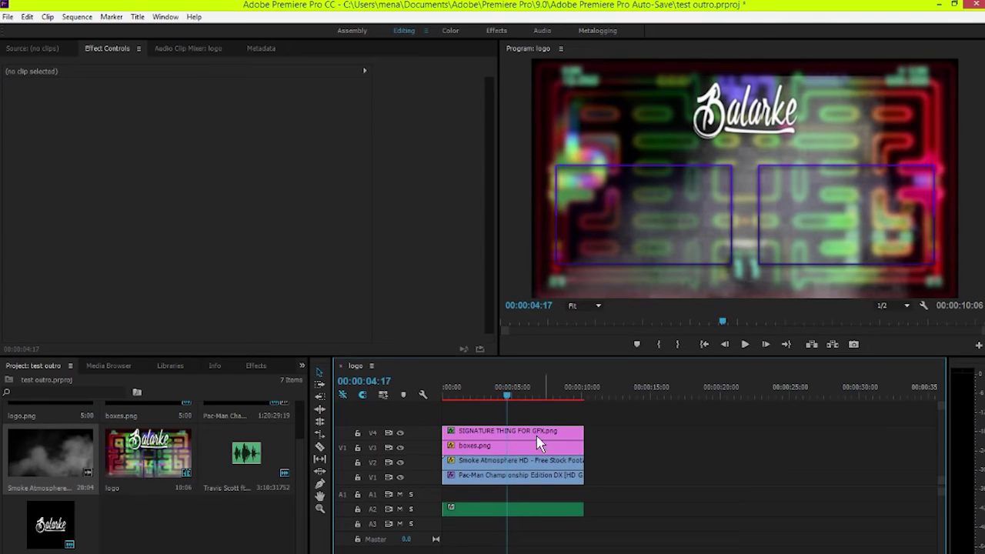
Step: Save the project, fit the whole sequence in the timeline, and play the outro from the start
{"action": "key", "text": "ctrl+s"}
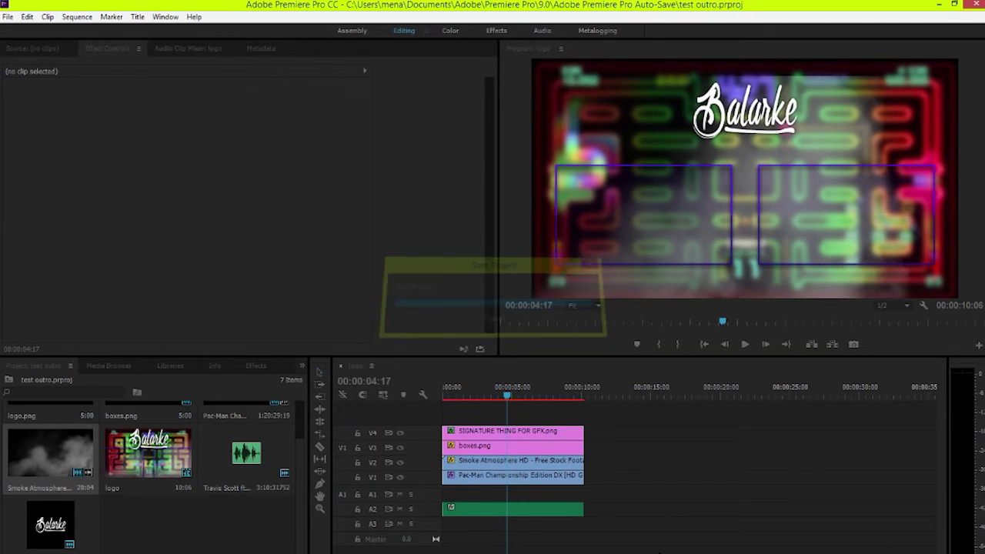
{"action": "key", "text": "Home"}
{"action": "key", "text": "backslash"}
{"action": "key", "text": "space"}
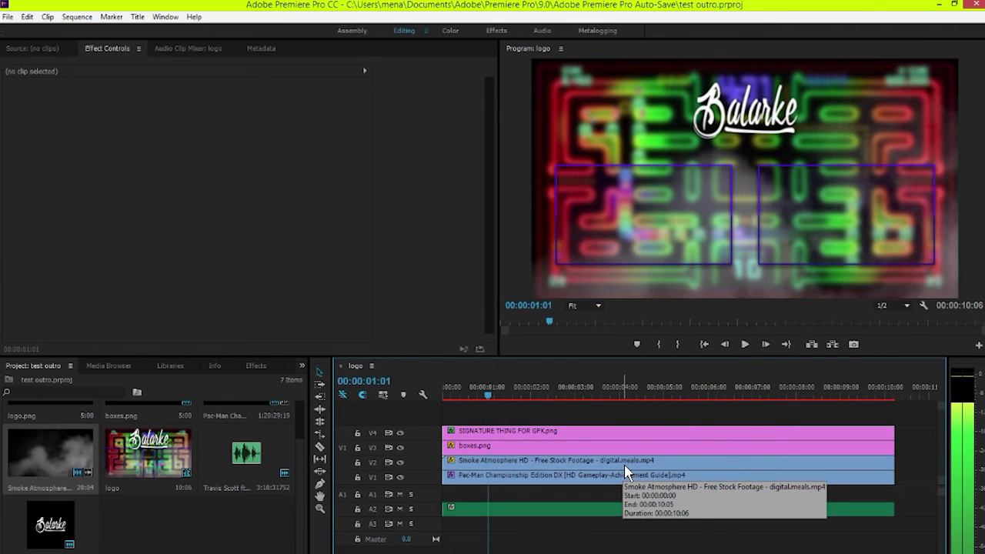
{"action": "right_click", "coordinate": [173, 519]}
{"action": "left_click", "coordinate": [221, 528]}
{"action": "right_click", "coordinate": [148, 529]}
{"action": "left_click", "coordinate": [428, 460]}
Step: Return the playhead to 00:00:00:00 and review the opening of the outro
{"action": "left_click_drag", "start_coordinate": [460, 389], "coordinate": [339, 395]}
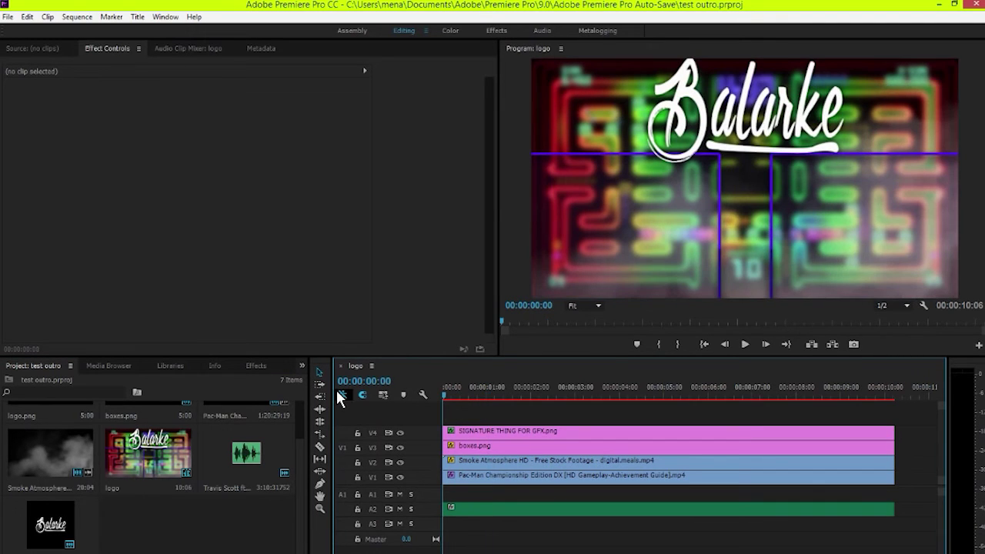
{"action": "key", "text": "space"}
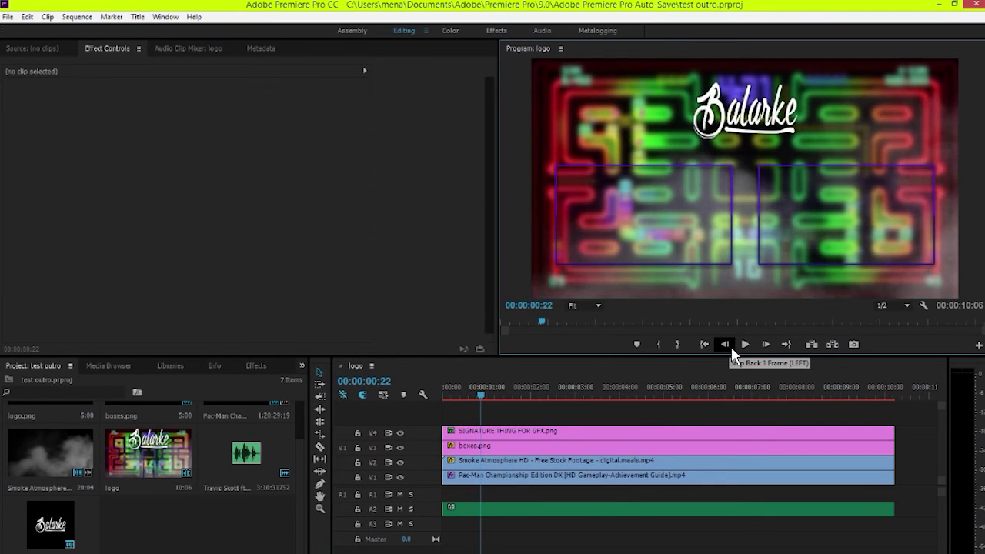
Step: Find the first beat by playing and stepping frames, and split the signature clip on V4 at 00:00:01:11
{"action": "key", "text": "space"}
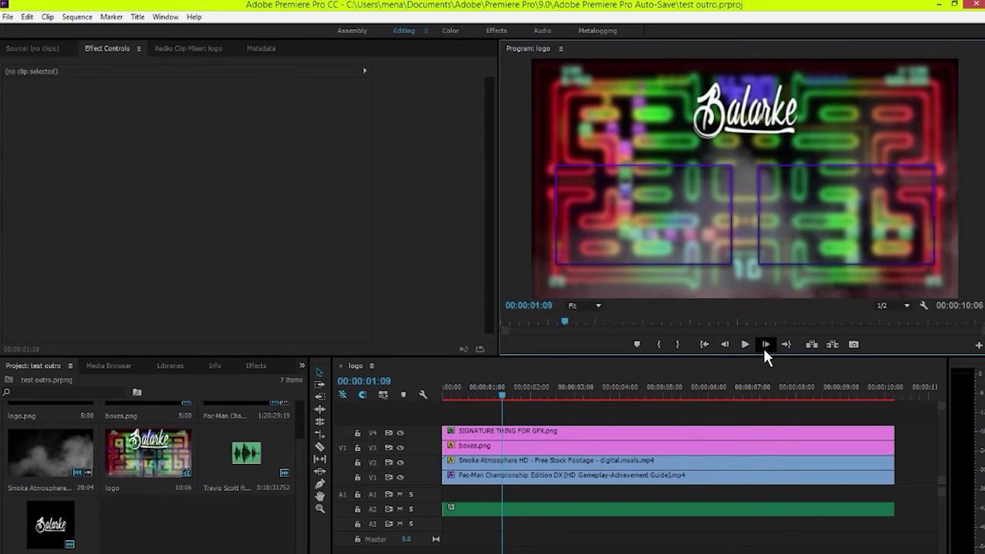
{"action": "left_click", "coordinate": [764, 345]}
{"action": "left_click", "coordinate": [732, 344]}
{"action": "left_click", "coordinate": [732, 344]}
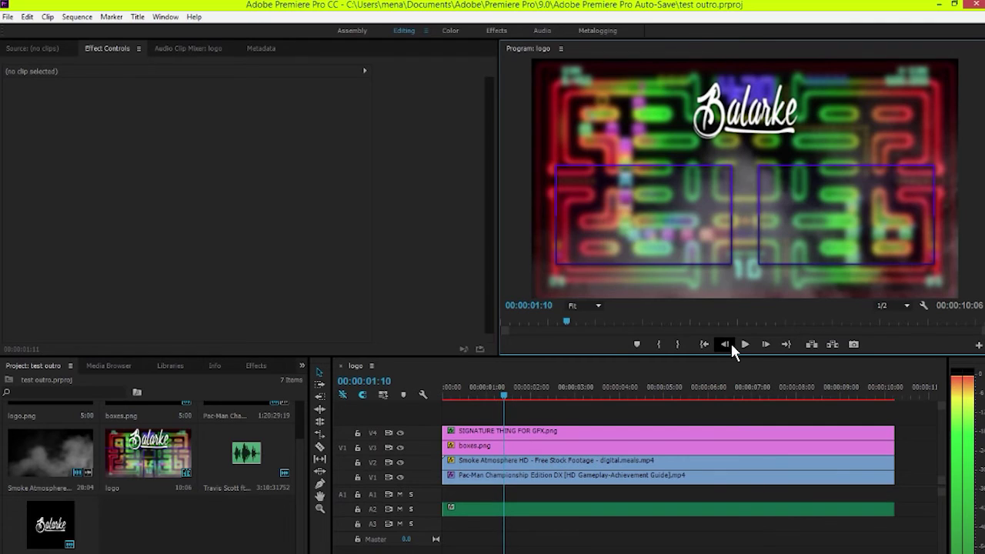
{"action": "left_click", "coordinate": [765, 344]}
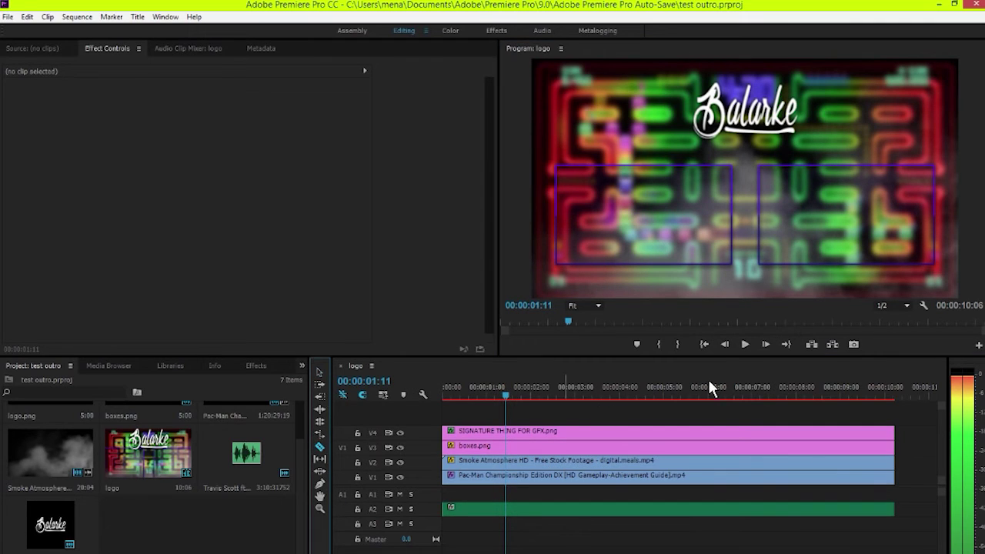
{"action": "left_click", "coordinate": [729, 344]}
{"action": "left_click", "coordinate": [767, 345]}
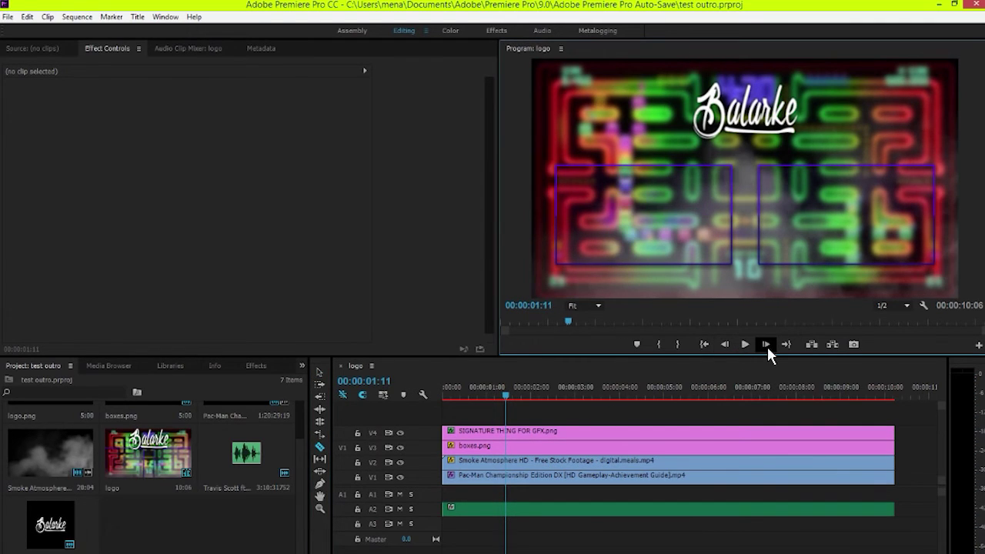
{"action": "left_click", "coordinate": [508, 432]}
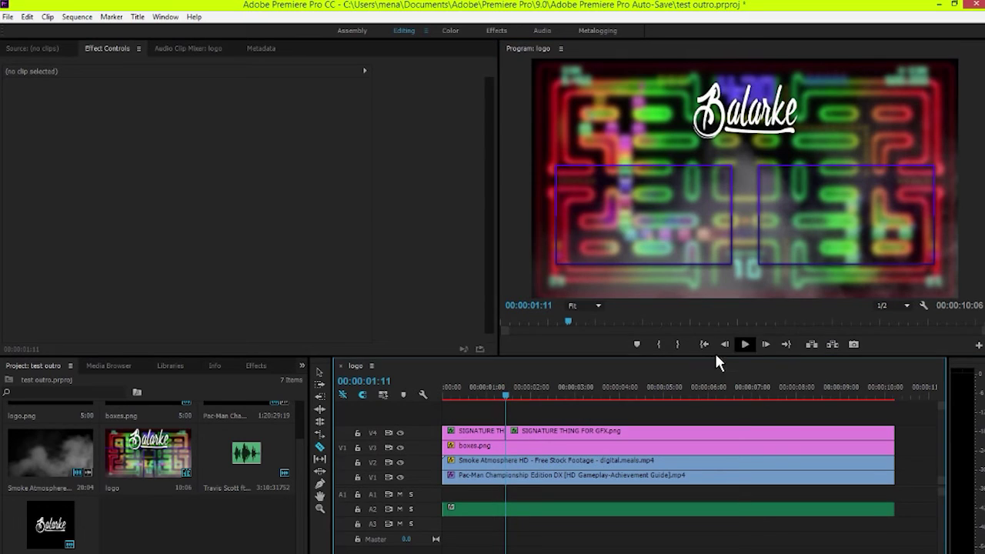
Step: Split the signature clip again at 00:00:01:10 to isolate a one-frame slice on the beat
{"action": "left_click", "coordinate": [728, 344]}
{"action": "left_click", "coordinate": [728, 344]}
{"action": "left_click", "coordinate": [764, 345]}
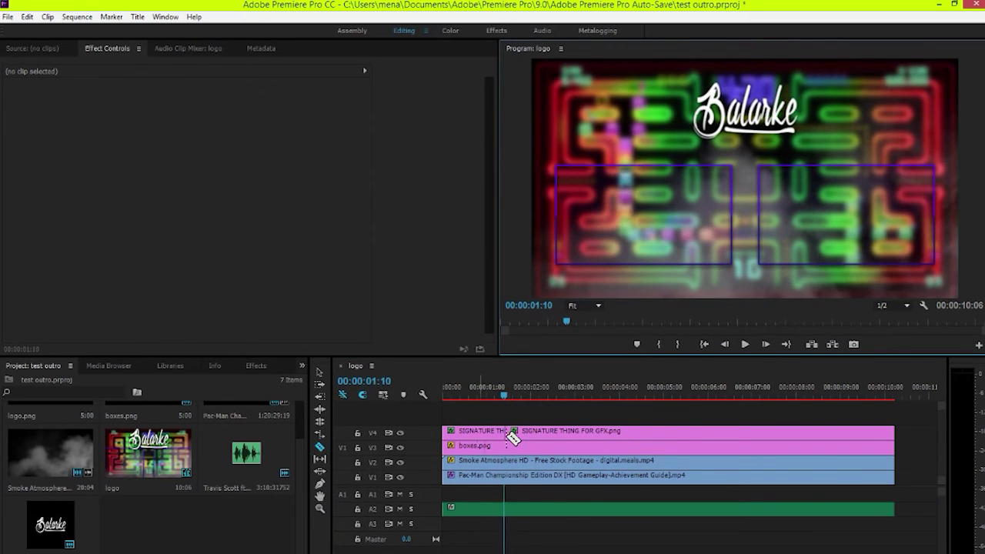
{"action": "key", "text": "="}
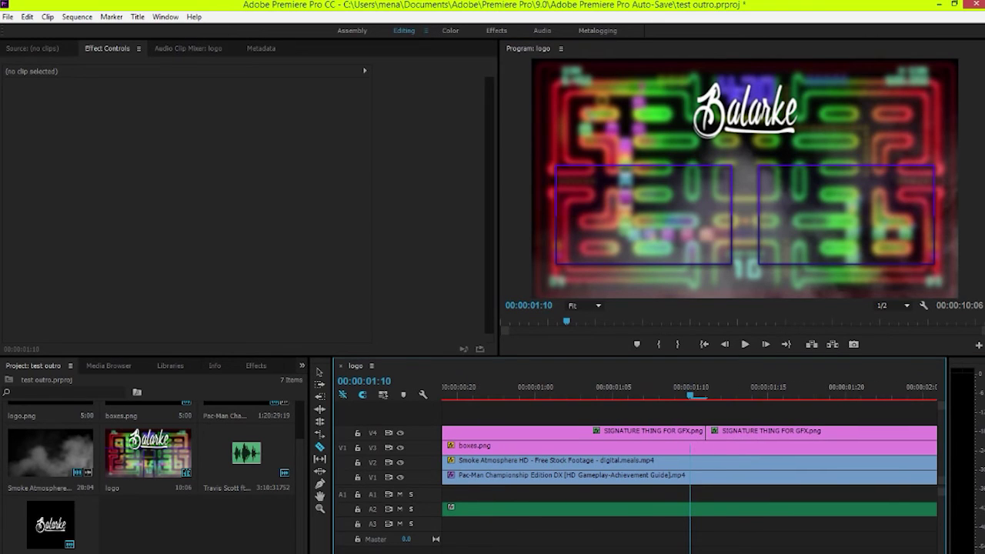
{"action": "key", "text": "v"}
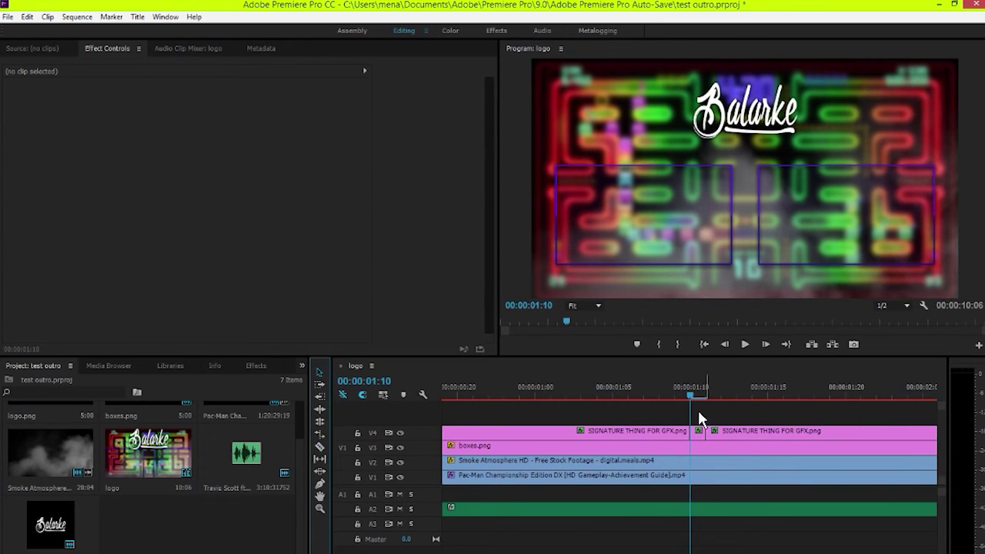
Step: Set the one-frame signature slice's Scale to 104 and check it from 00:00:01:09
{"action": "left_click", "coordinate": [699, 435]}
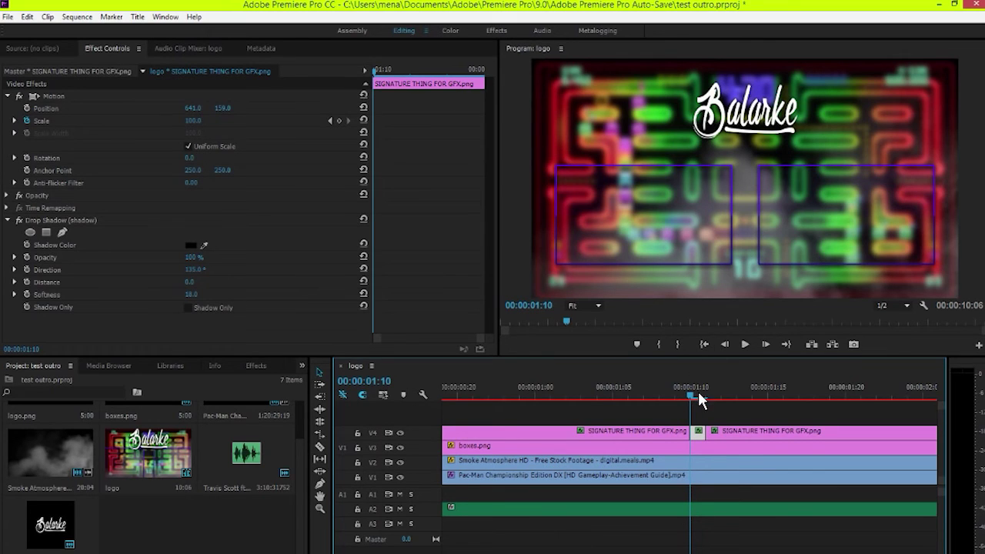
{"action": "mouse_move", "coordinate": [192, 120]}
{"action": "left_mouse_down"}
{"action": "mouse_move", "coordinate": [294, 134]}
{"action": "mouse_move", "coordinate": [200, 122]}
{"action": "left_mouse_up"}
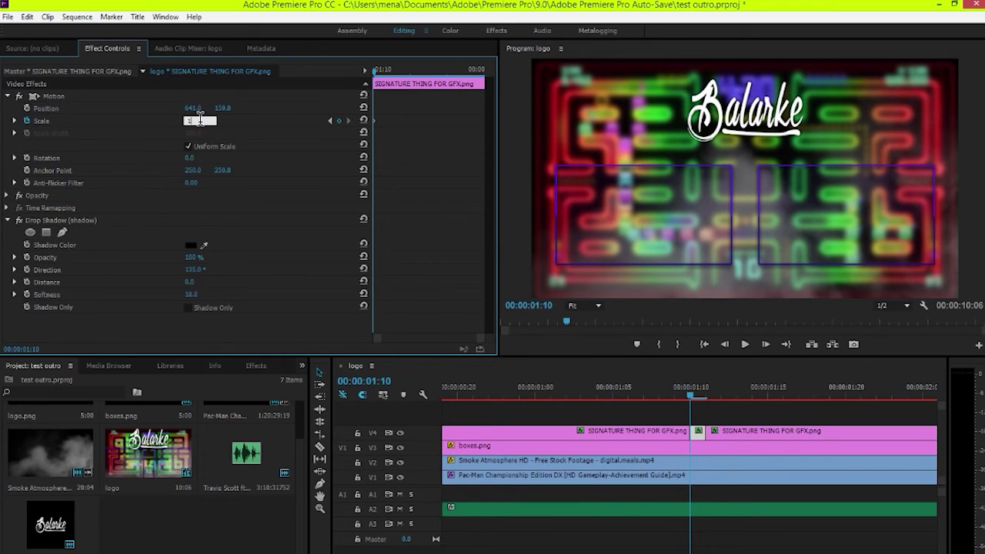
{"action": "mouse_move", "coordinate": [678, 389]}
{"action": "left_mouse_down"}
{"action": "mouse_move", "coordinate": [694, 396]}
{"action": "mouse_move", "coordinate": [667, 391]}
{"action": "left_mouse_up"}
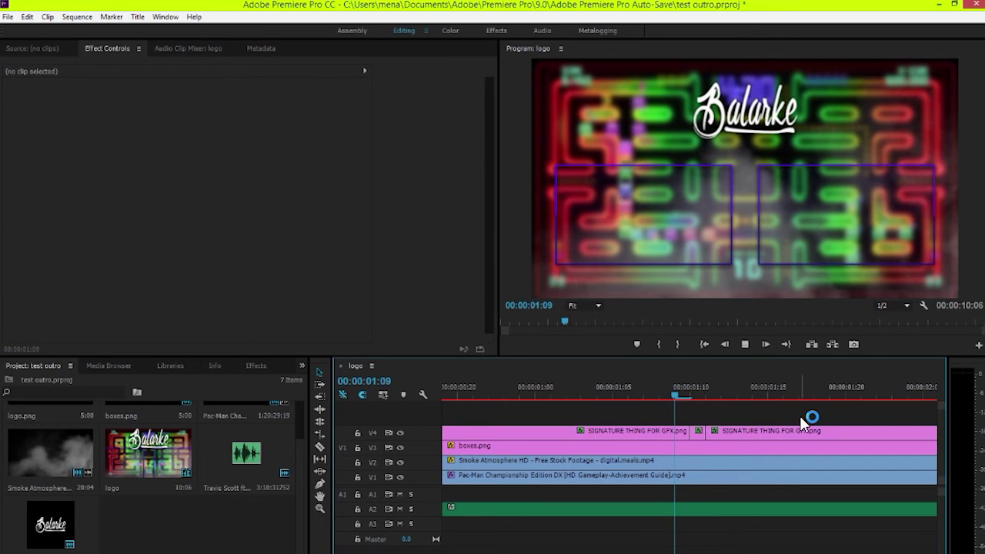
Step: Save the project and play the outro from the start to check the logo's pulses against the music
{"action": "key", "text": "backslash"}
{"action": "key", "text": "ctrl+s"}
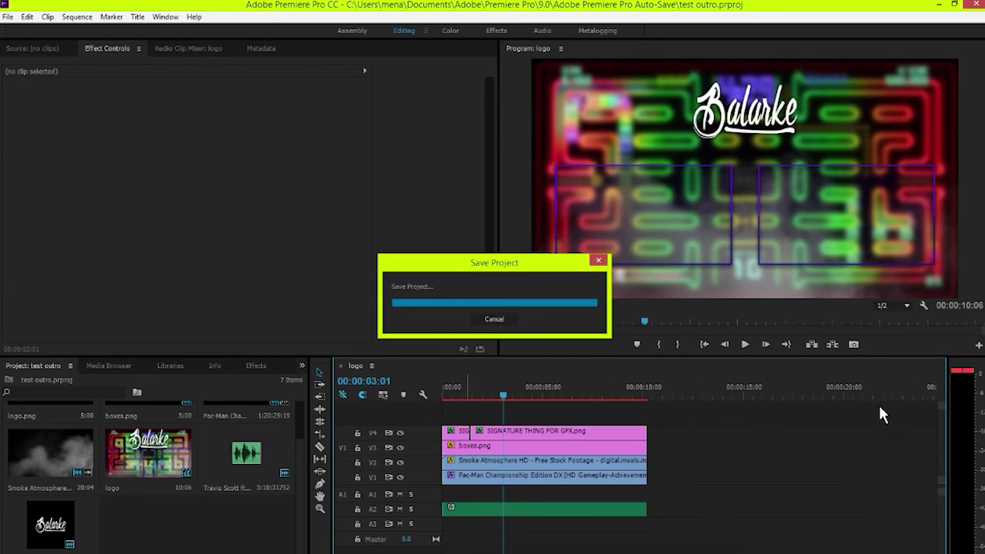
{"action": "key", "text": "backslash"}
{"action": "key", "text": "equal"}
{"action": "left_click", "coordinate": [513, 388]}
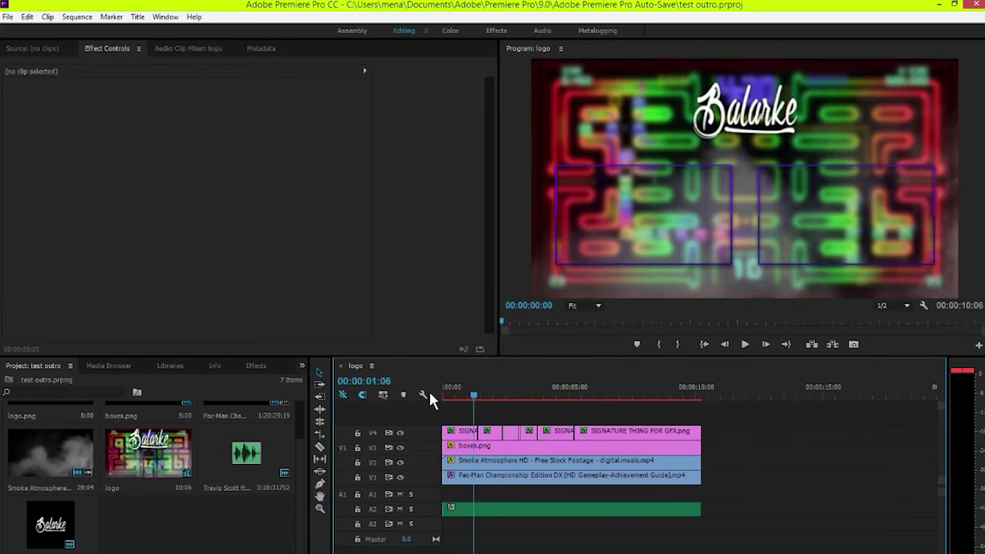
{"action": "key", "text": "Home"}
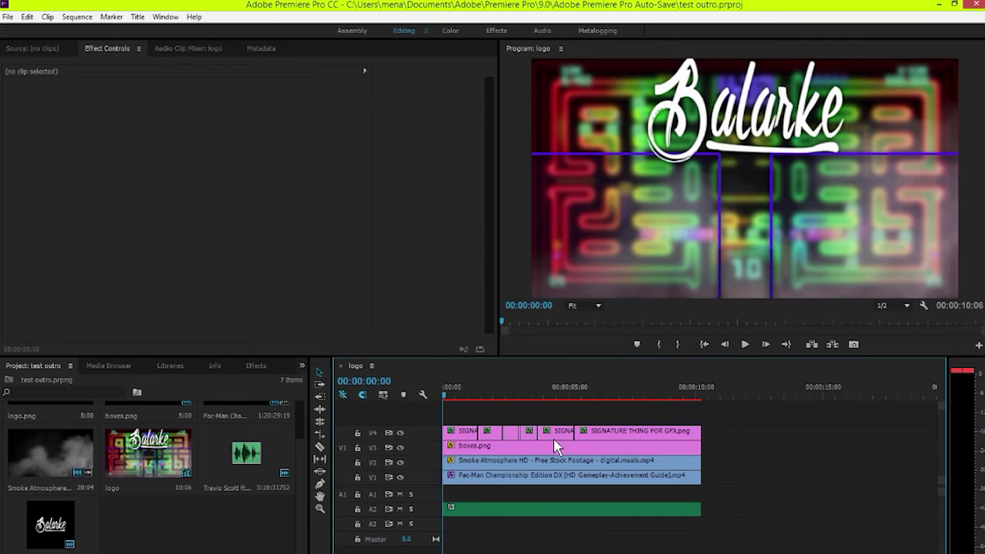
{"action": "key", "text": "space"}
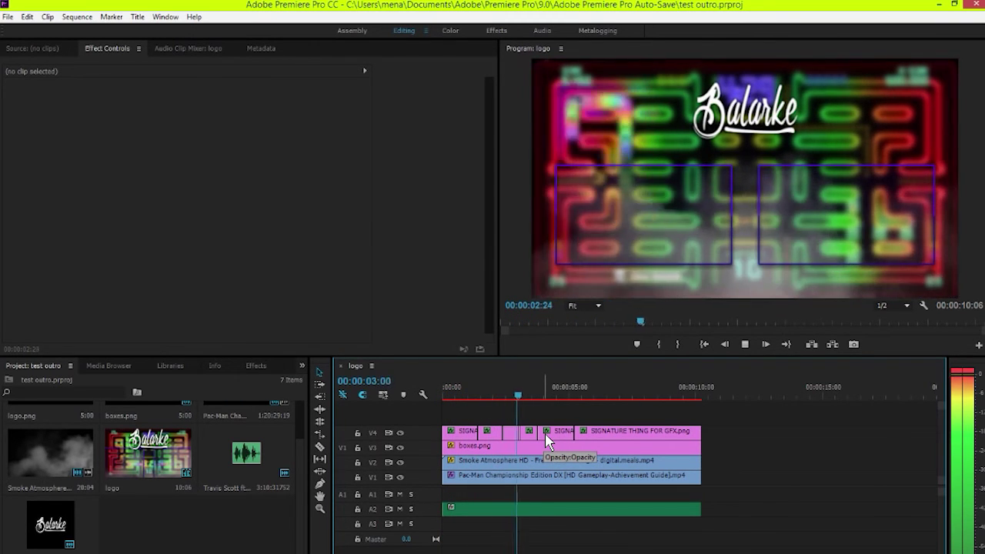
{"action": "key", "text": "space"}
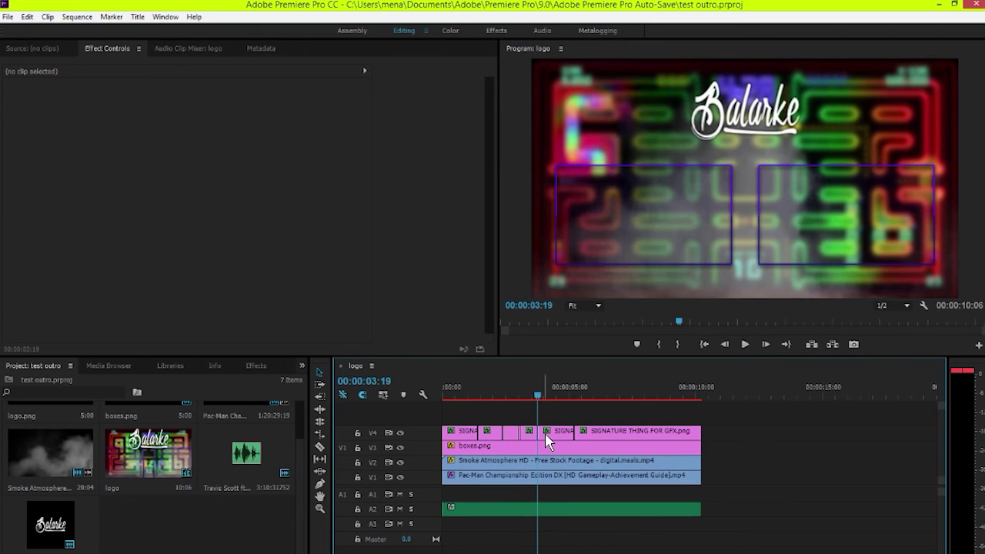
Step: Find the next beat by scrubbing and stepping frames, and split the boxes clip on V3 at 00:00:00:24
{"action": "left_click", "coordinate": [470, 391]}
{"action": "key", "text": "equal"}
{"action": "key", "text": "equal"}
{"action": "key", "text": "equal"}
{"action": "left_click_drag", "start_coordinate": [581, 396], "coordinate": [496, 394]}
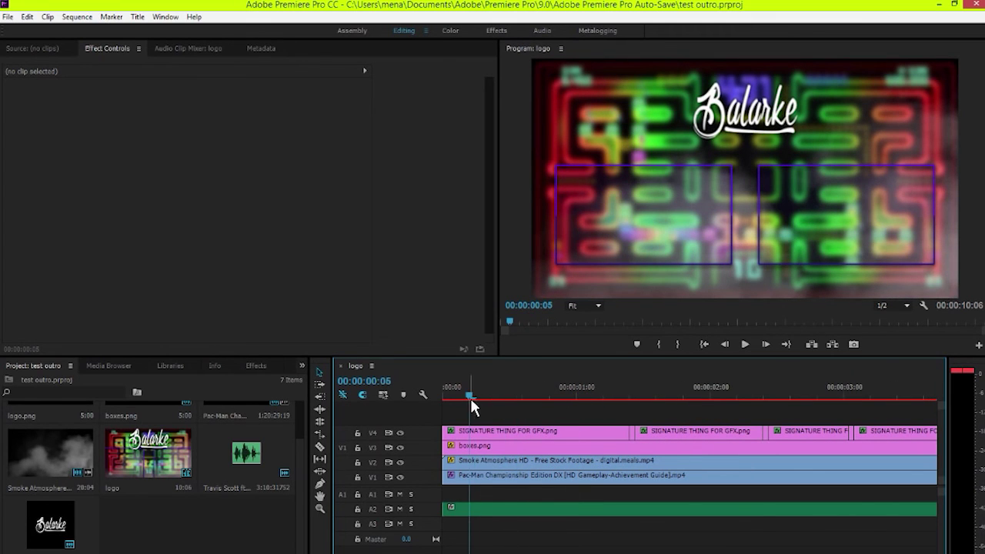
{"action": "left_click", "coordinate": [744, 344]}
{"action": "left_click", "coordinate": [745, 345]}
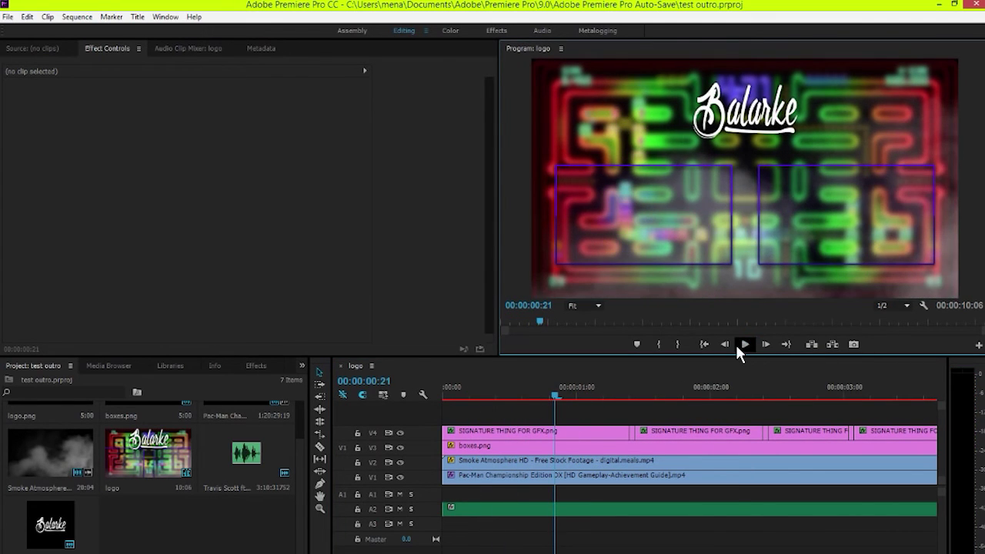
{"action": "left_click", "coordinate": [725, 344]}
{"action": "left_click", "coordinate": [766, 346]}
{"action": "left_click", "coordinate": [770, 346]}
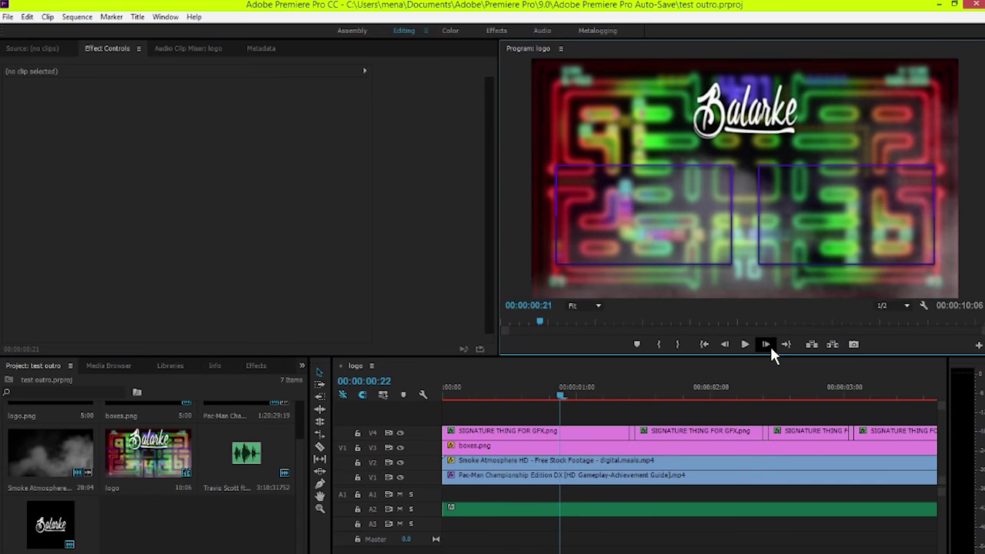
{"action": "left_click", "coordinate": [770, 347]}
{"action": "left_click", "coordinate": [767, 344]}
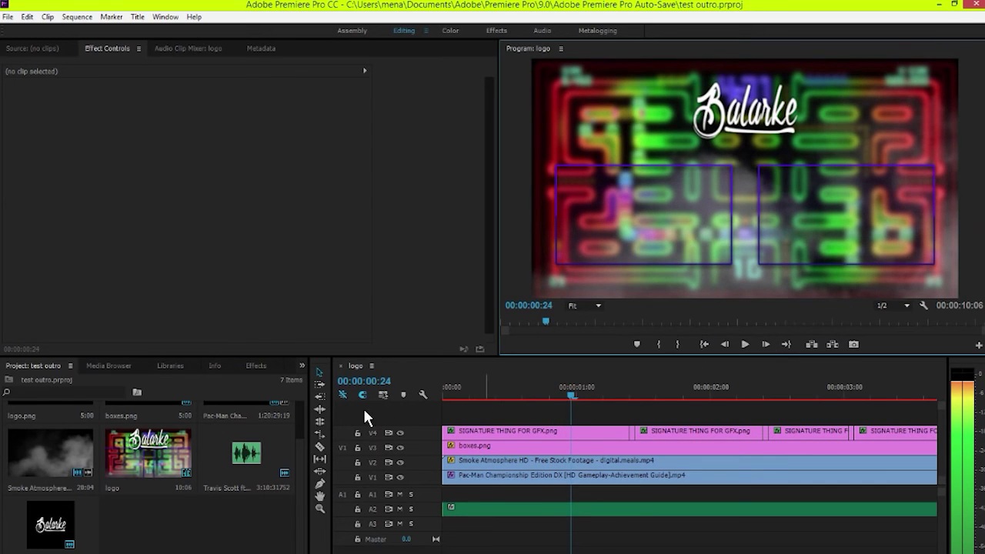
{"action": "left_click", "coordinate": [322, 448]}
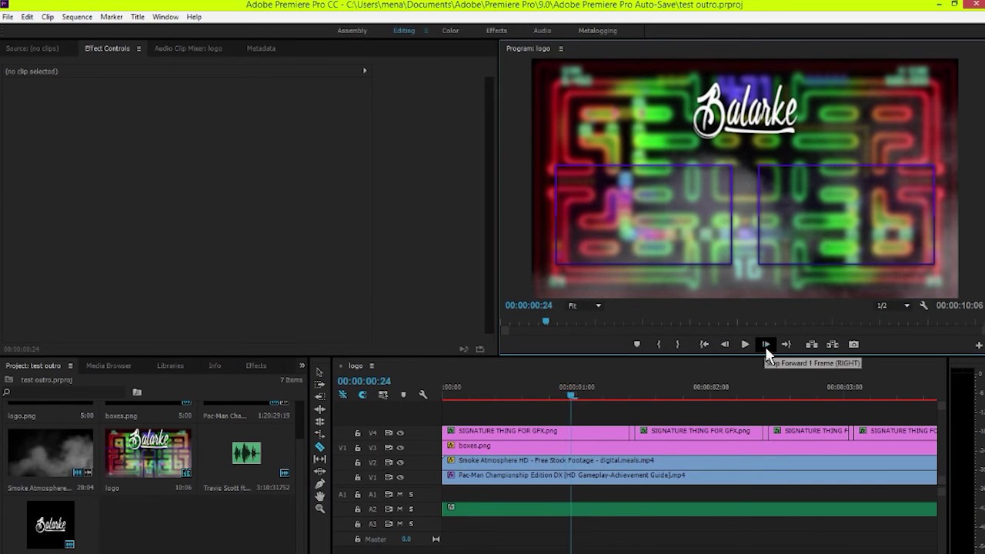
{"action": "left_click", "coordinate": [569, 446]}
Step: Split the boxes clip again at 00:00:00:23 to isolate a one-frame slice, and scrub back over the cuts
{"action": "left_click", "coordinate": [724, 345]}
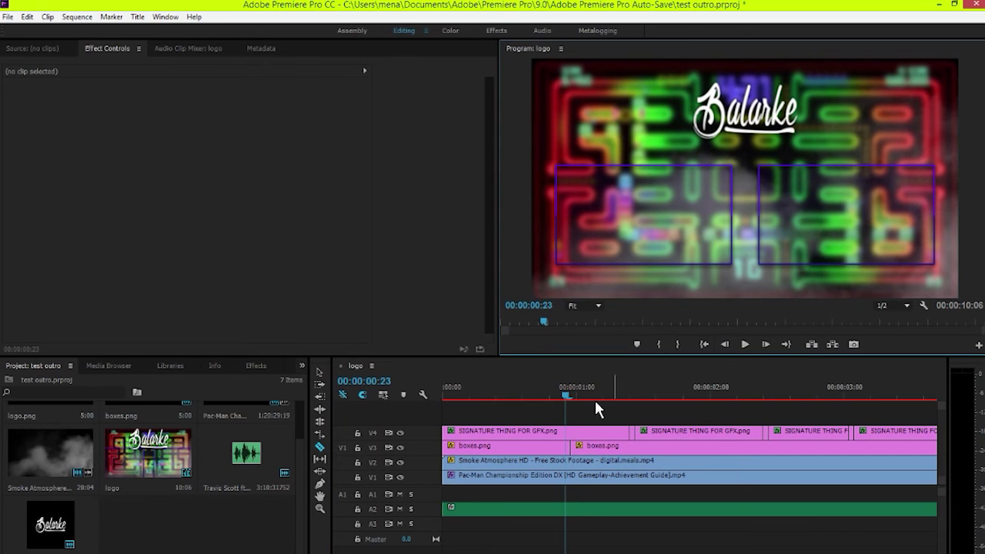
{"action": "left_click", "coordinate": [569, 452]}
{"action": "mouse_move", "coordinate": [562, 391]}
{"action": "left_mouse_down"}
{"action": "mouse_move", "coordinate": [595, 395]}
{"action": "mouse_move", "coordinate": [551, 395]}
{"action": "left_mouse_up"}
{"action": "key", "text": "minus"}
{"action": "key", "text": "equal"}
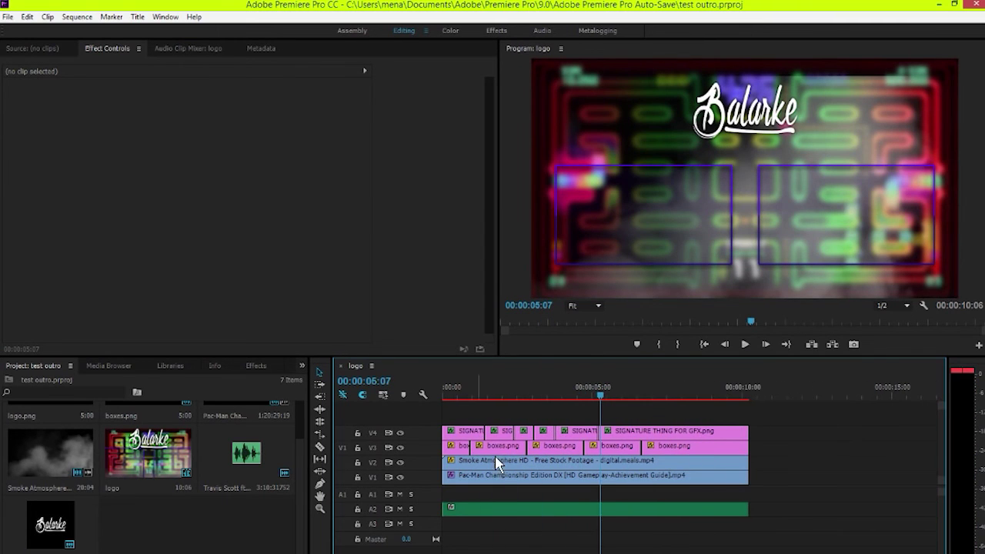
Step: Play the outro from the start to check the boxes clip's cuts, and move back to around 00:00:01:09
{"action": "key", "text": "Home"}
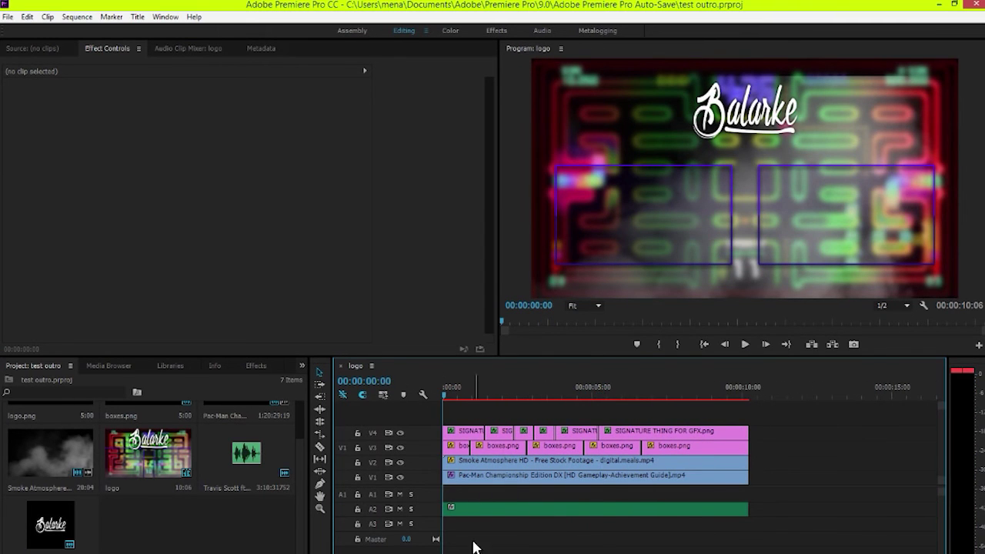
{"action": "key", "text": "equal"}
{"action": "key", "text": "equal"}
{"action": "key", "text": "space"}
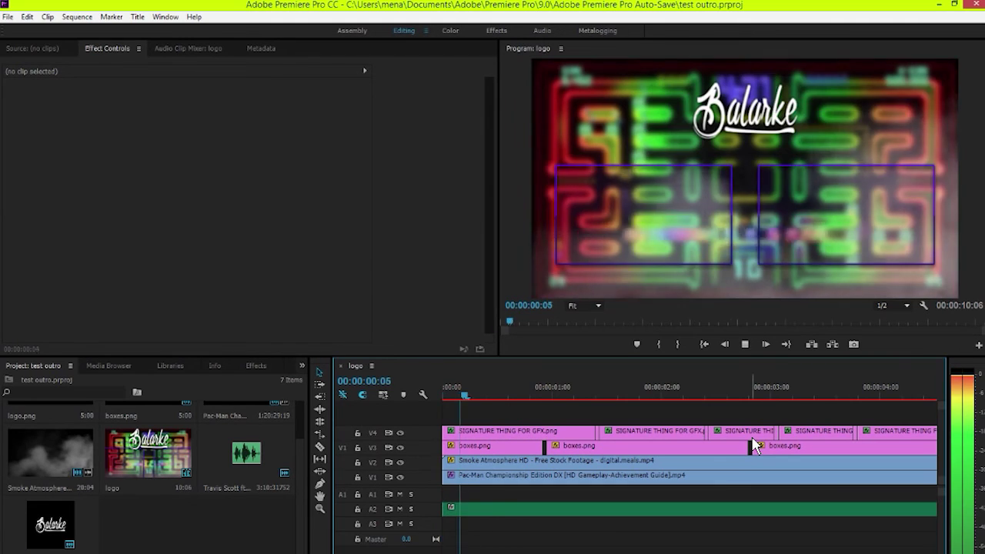
{"action": "left_click", "coordinate": [581, 396]}
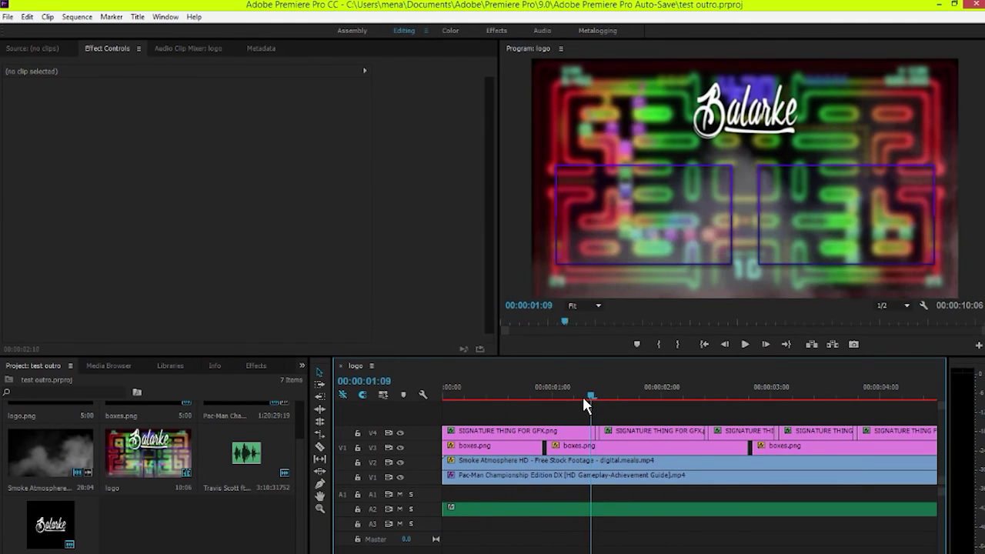
Step: Split the gameplay clip on V1 at the signature clip's cut points, redoing the misplaced cut just before 00:00:04:00
{"action": "left_click", "coordinate": [320, 446]}
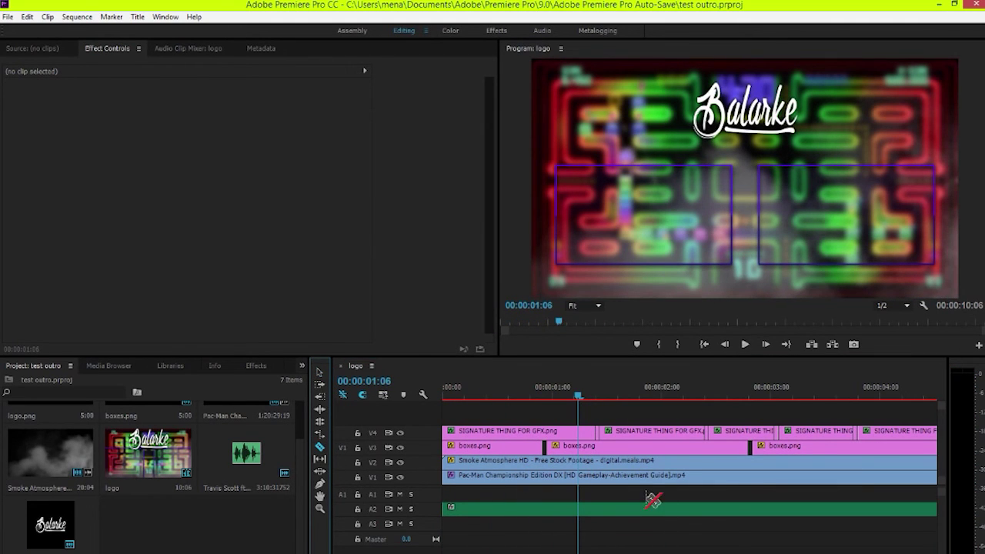
{"action": "left_click", "coordinate": [597, 479]}
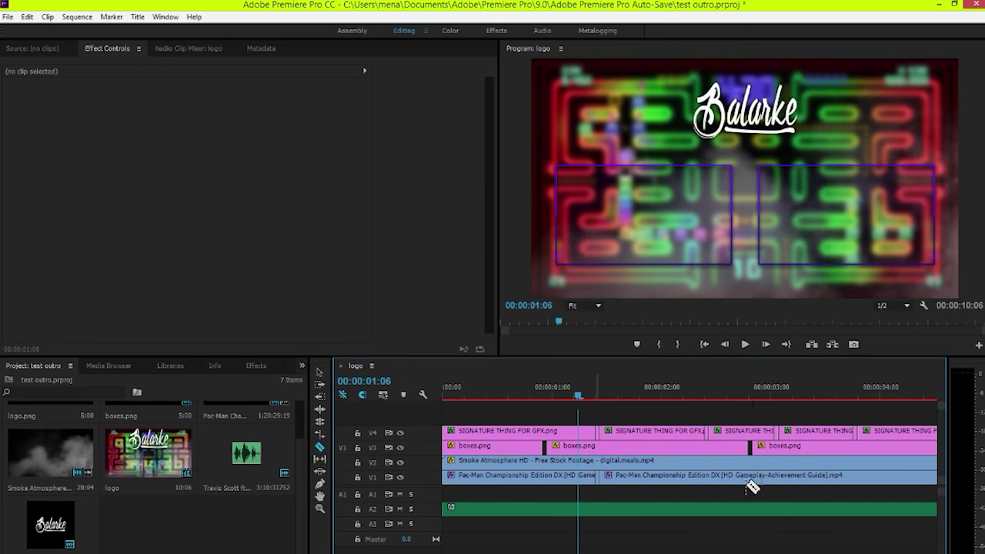
{"action": "left_click", "coordinate": [711, 477]}
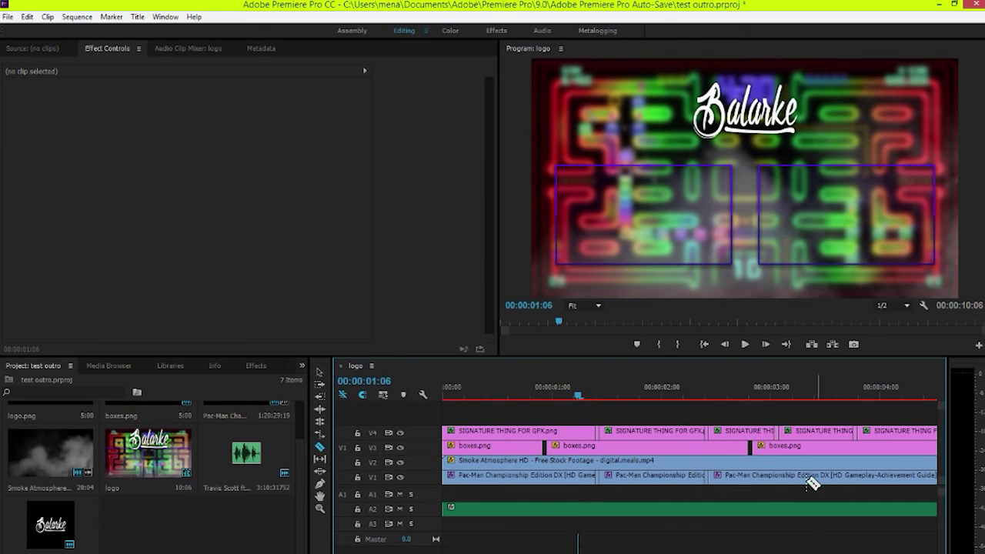
{"action": "left_click", "coordinate": [779, 478]}
{"action": "left_click", "coordinate": [856, 478]}
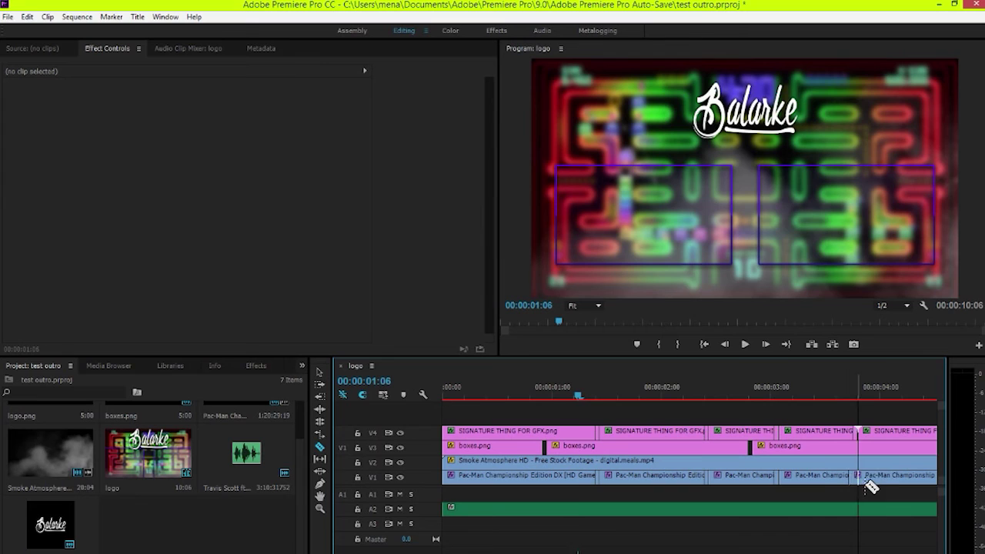
{"action": "key", "text": "ctrl+z"}
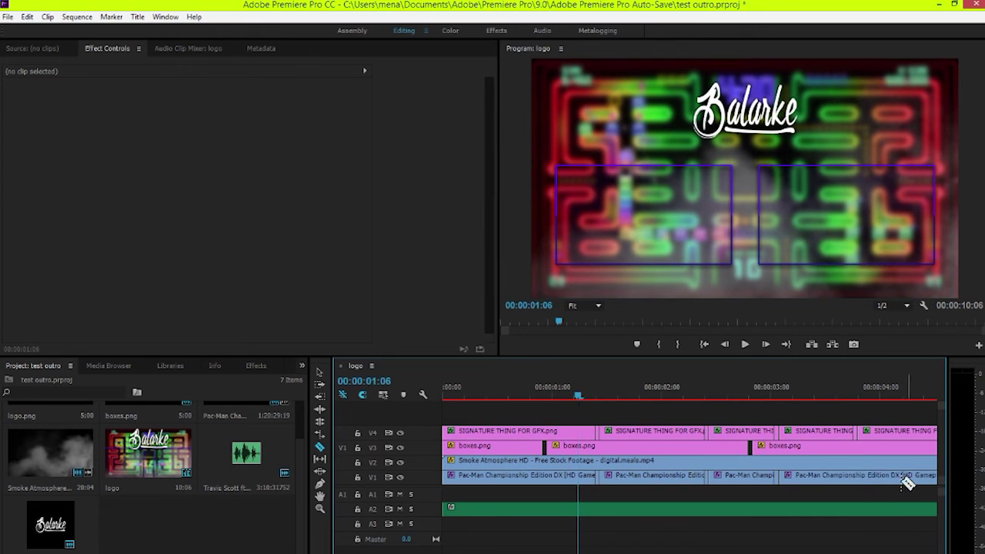
{"action": "left_click", "coordinate": [859, 477]}
{"action": "left_click_drag", "start_coordinate": [892, 392], "coordinate": [803, 400]}
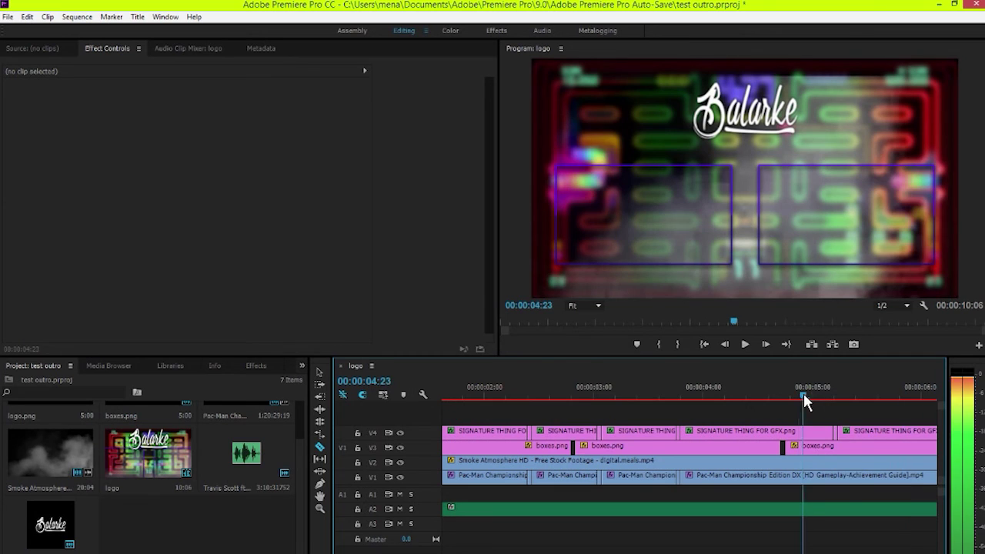
{"action": "left_click", "coordinate": [835, 477]}
Step: Adjust the horizontal position of the one-frame signature slice at 00:00:01:10 and compare it with the preceding frame
{"action": "left_click", "coordinate": [874, 392]}
{"action": "left_click_drag", "start_coordinate": [873, 393], "coordinate": [424, 402]}
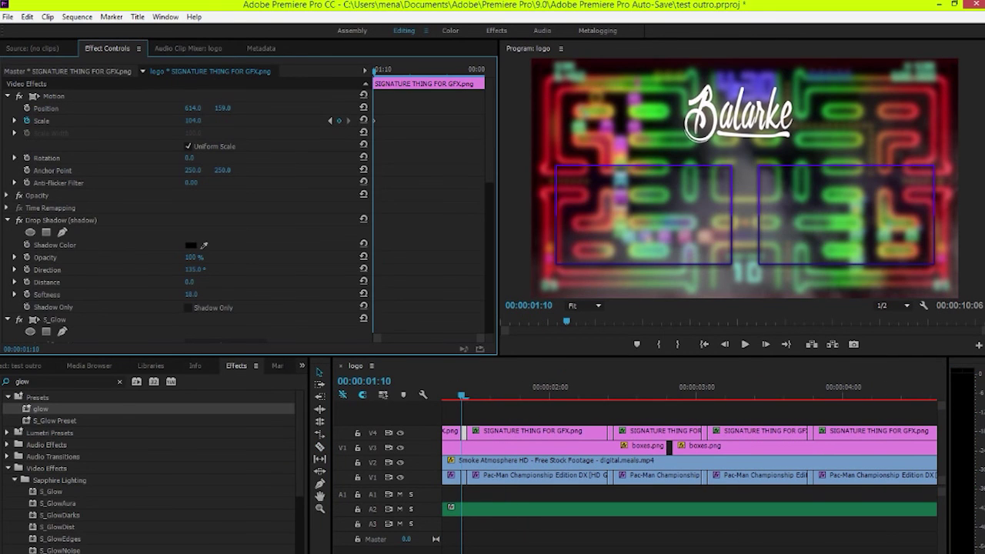
{"action": "left_click_drag", "start_coordinate": [194, 107], "coordinate": [198, 111]}
{"action": "left_click", "coordinate": [465, 387]}
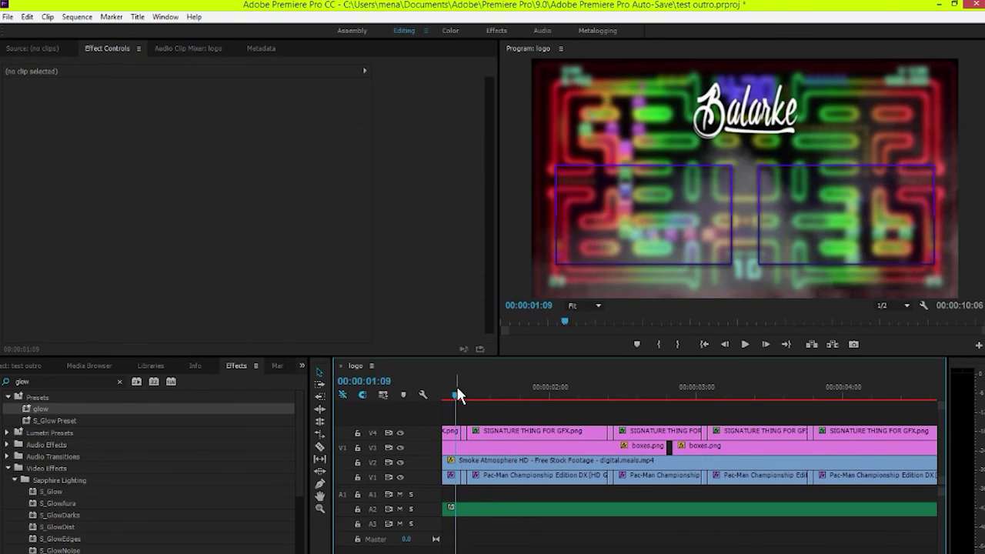
{"action": "scroll", "coordinate": [460, 386], "scroll_direction": "left", "scroll_amount": 3}
{"action": "left_click", "coordinate": [649, 396]}
{"action": "left_click_drag", "start_coordinate": [652, 396], "coordinate": [651, 396]}
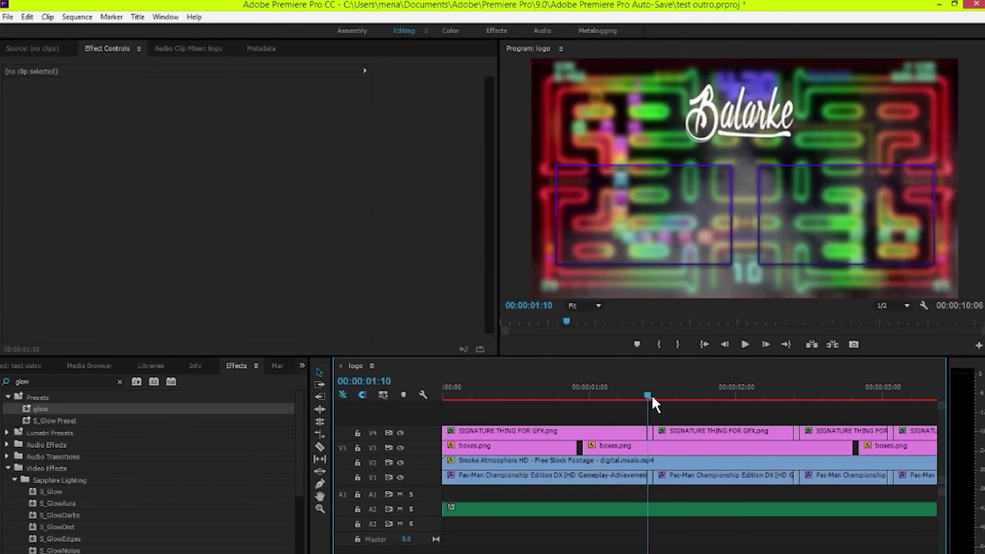
Step: Shift the one-frame signature slice at 00:00:01:10 slightly to the right and play back across it to check the movement
{"action": "left_click", "coordinate": [656, 431]}
{"action": "left_click_drag", "start_coordinate": [191, 108], "coordinate": [228, 111]}
{"action": "left_click", "coordinate": [659, 421]}
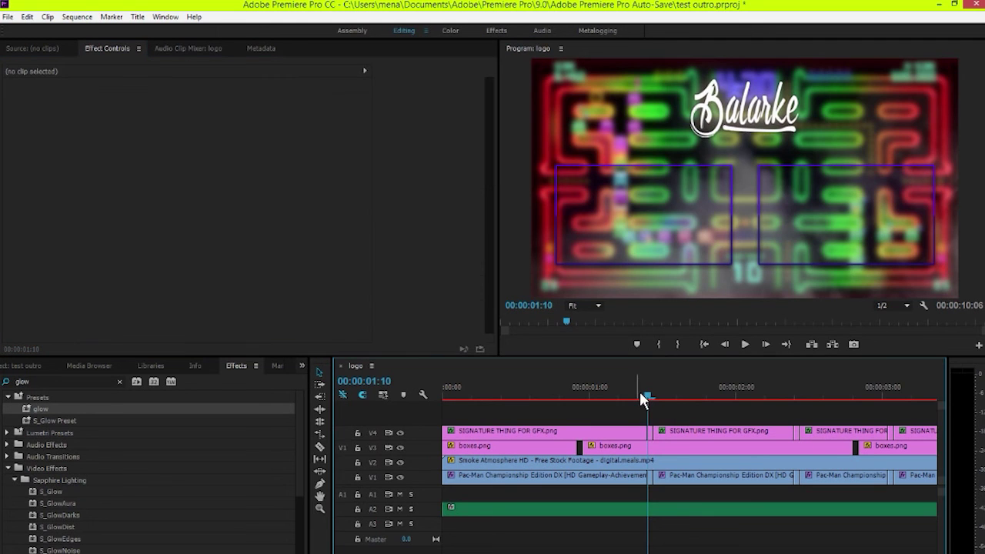
{"action": "left_click", "coordinate": [640, 391]}
{"action": "key", "text": "space"}
{"action": "left_click", "coordinate": [651, 388]}
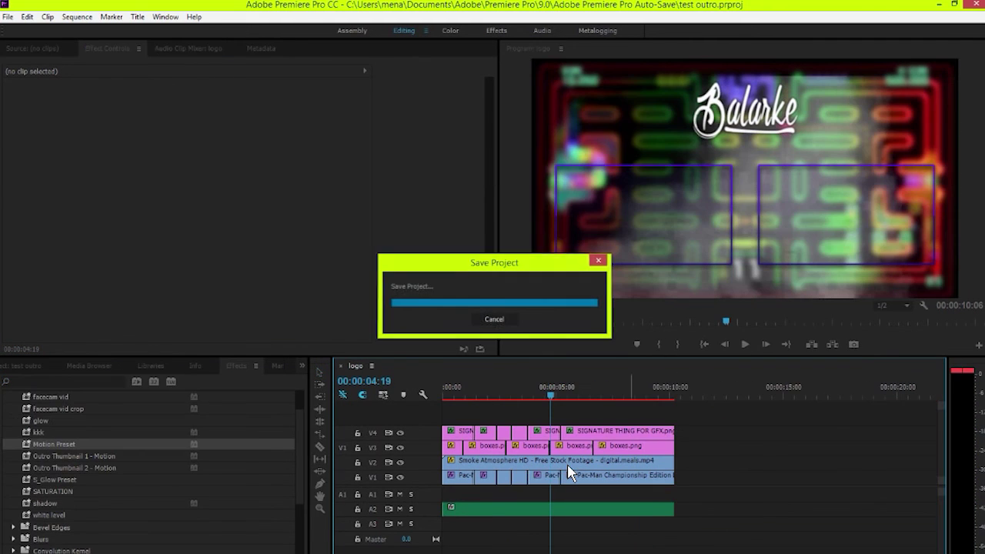
Step: Slightly lower the opacity of the smoke footage clip on V2 and deselect it
{"action": "left_click", "coordinate": [568, 465]}
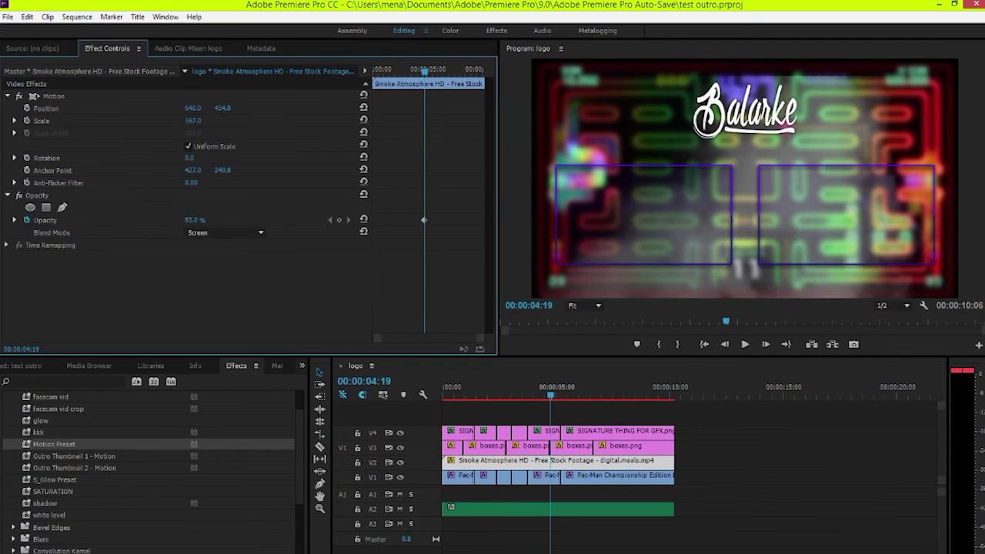
{"action": "left_click_drag", "start_coordinate": [194, 220], "coordinate": [190, 220]}
{"action": "left_click", "coordinate": [760, 465]}
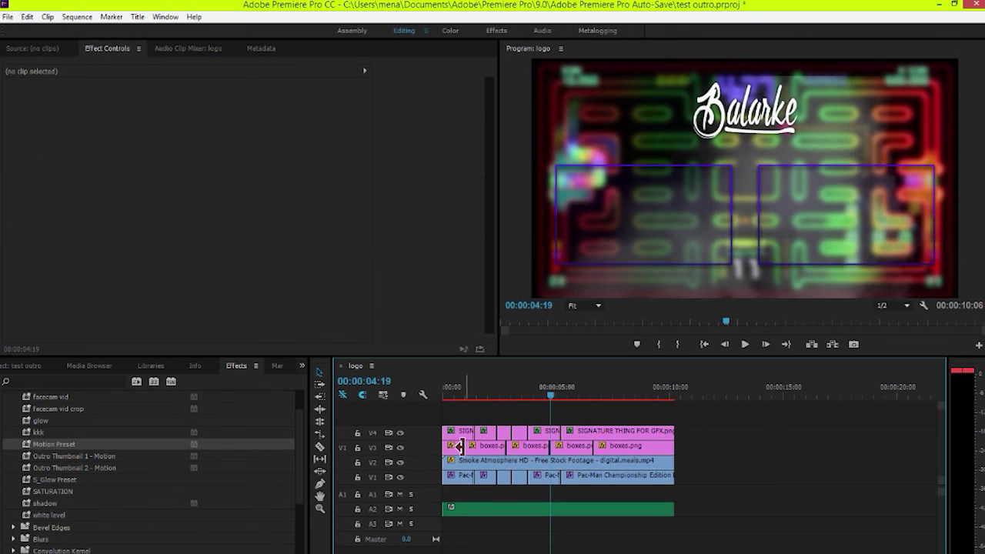
Step: Bring up the project's media items, play the outro from the start and move to around 00:00:00:16
{"action": "left_click", "coordinate": [302, 366]}
{"action": "left_click", "coordinate": [321, 385]}
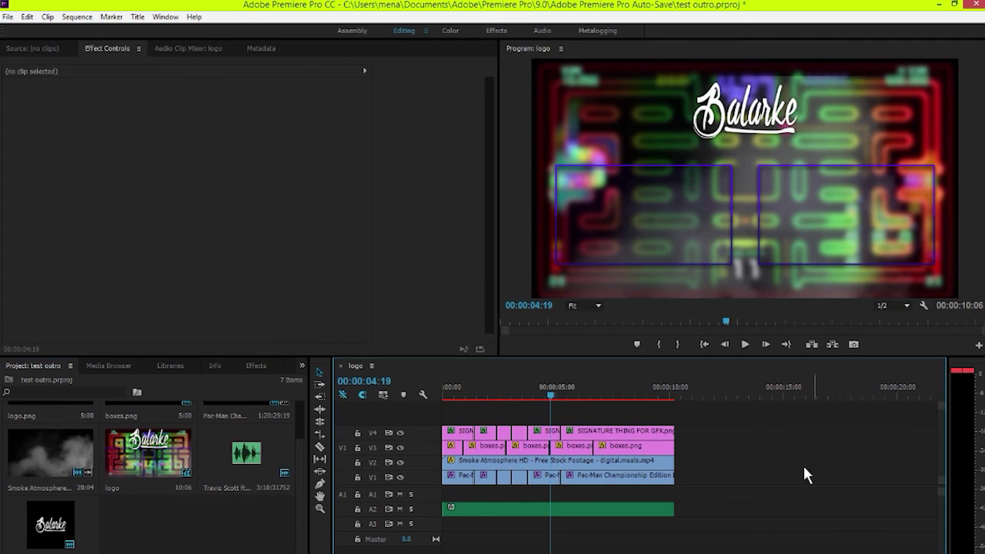
{"action": "left_click_drag", "start_coordinate": [546, 386], "coordinate": [312, 379]}
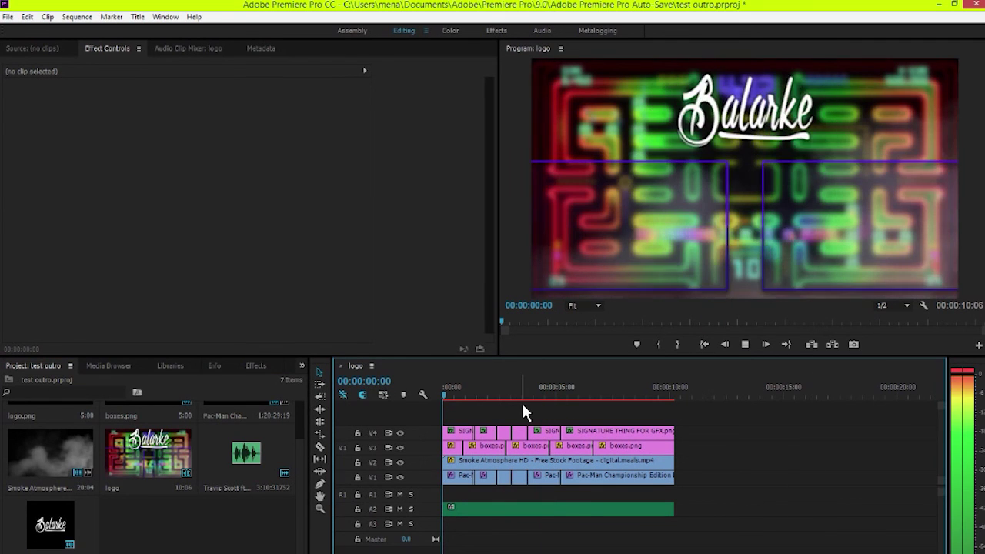
{"action": "left_click", "coordinate": [459, 392]}
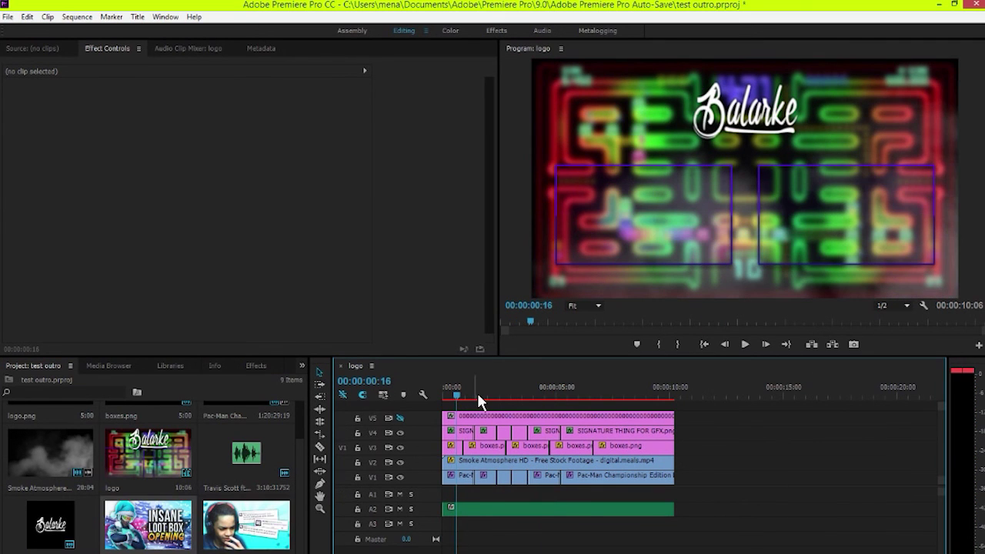